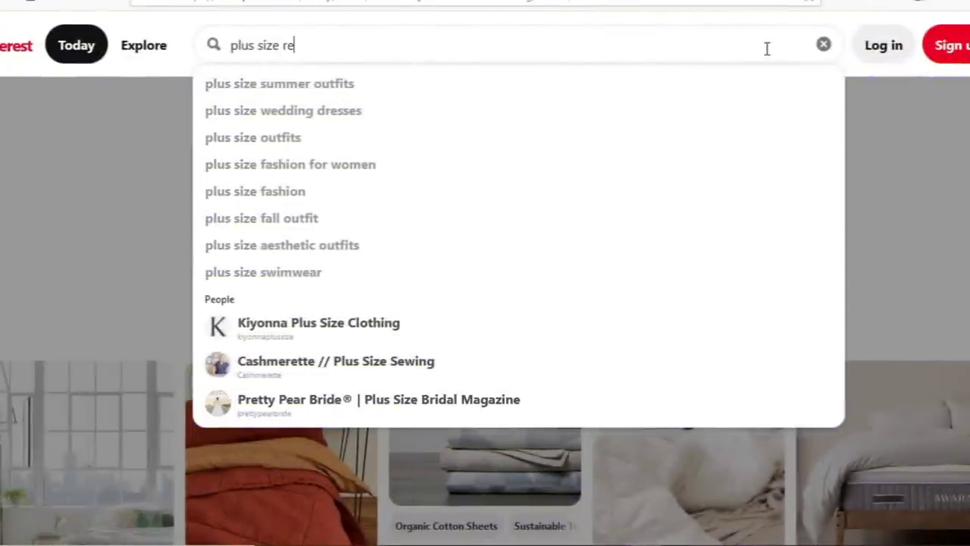
# - Search for "plus size references" and look through the image results for varied body types and poses
pyautogui.write('fere')
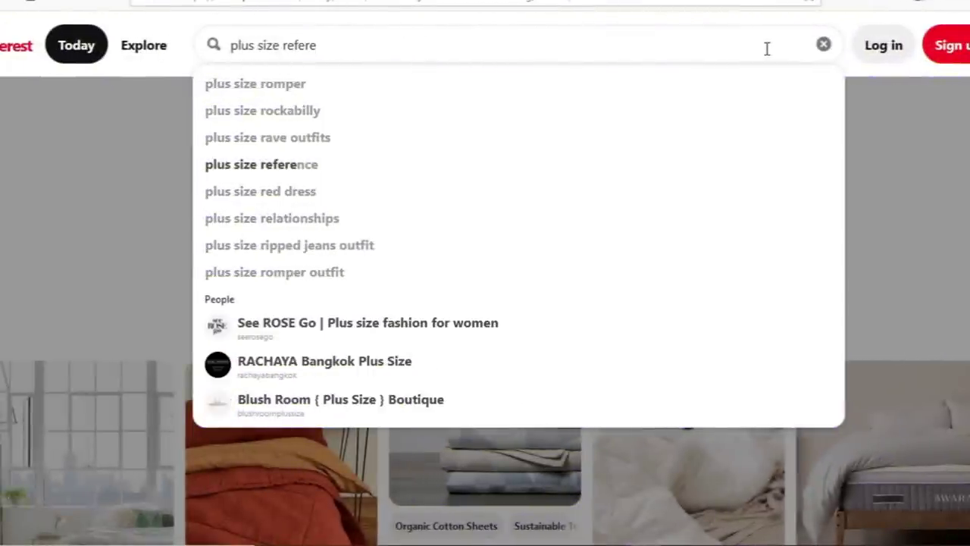
pyautogui.write('nces')
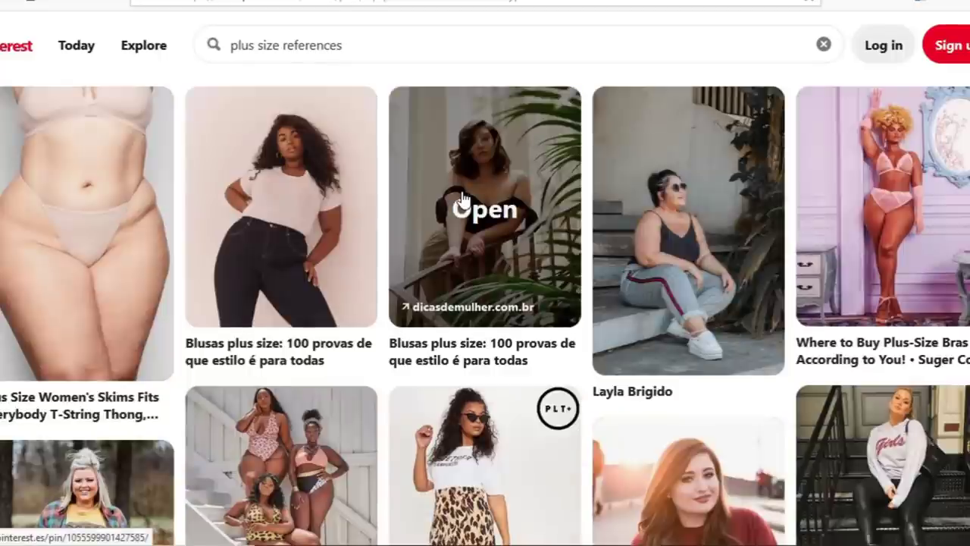
pyautogui.scroll(-5, 464, 198)
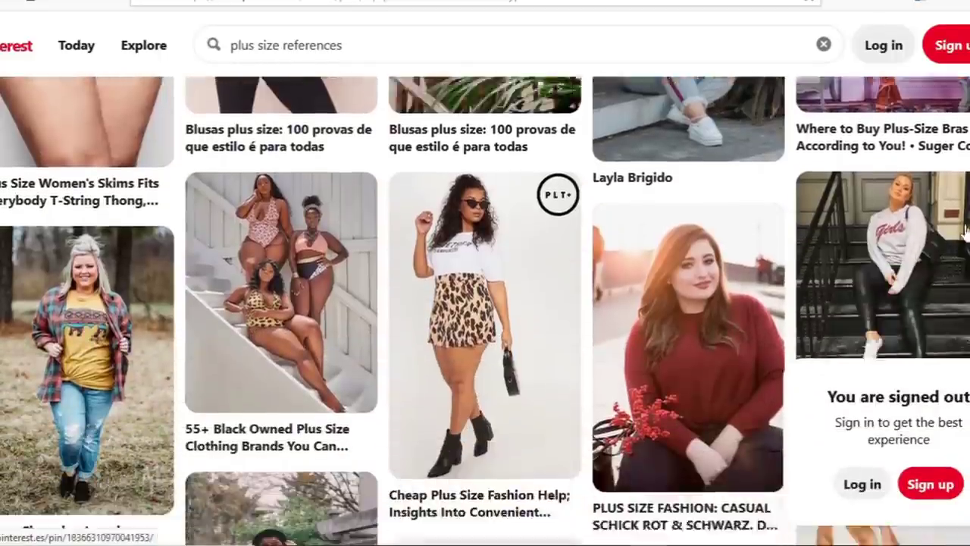
pyautogui.scroll(-4, 485, 311)
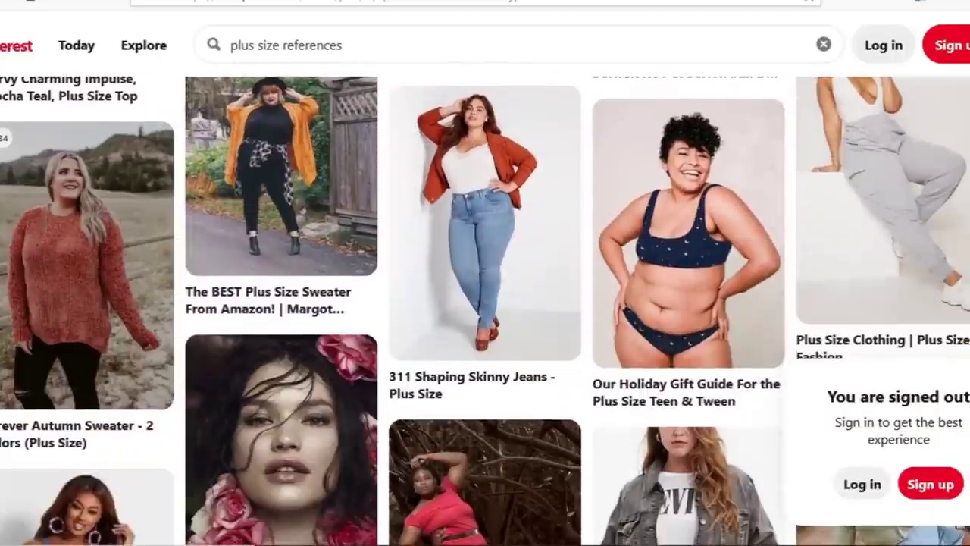
pyautogui.scroll(-7, 485, 311)
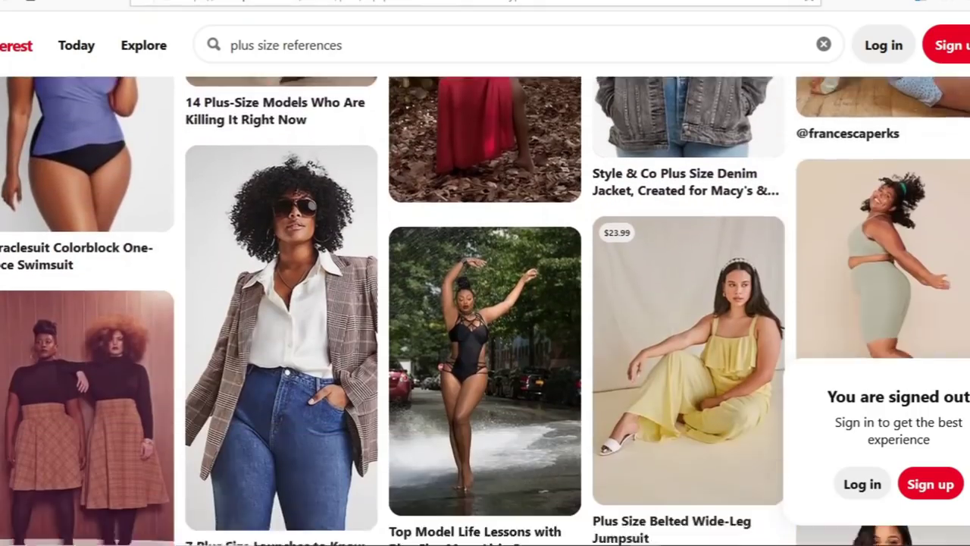
pyautogui.scroll(-2, 485, 311)
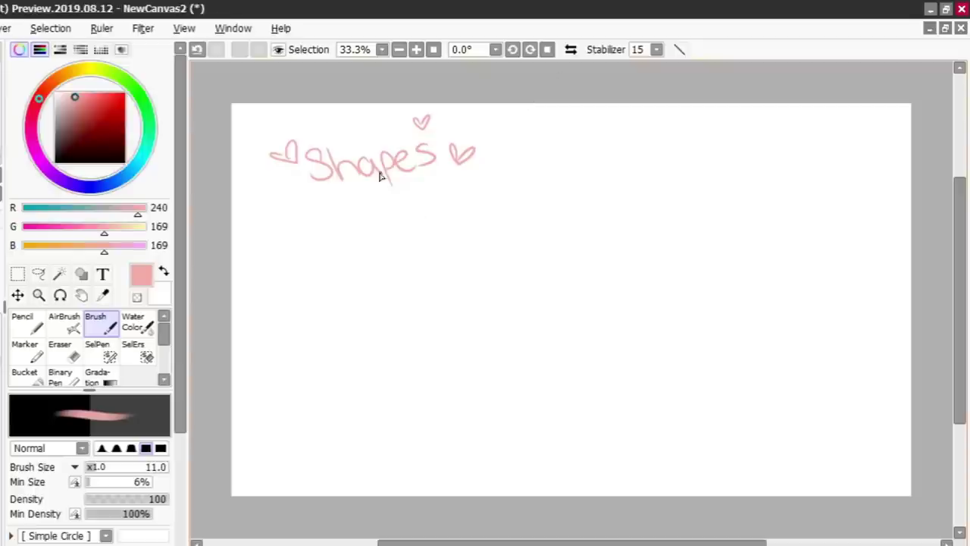
pyautogui.moveTo(358, 136)
pyautogui.mouseDown()
pyautogui.moveTo(232, 152)
pyautogui.moveTo(491, 117)
pyautogui.moveTo(347, 156)
pyautogui.mouseUp()
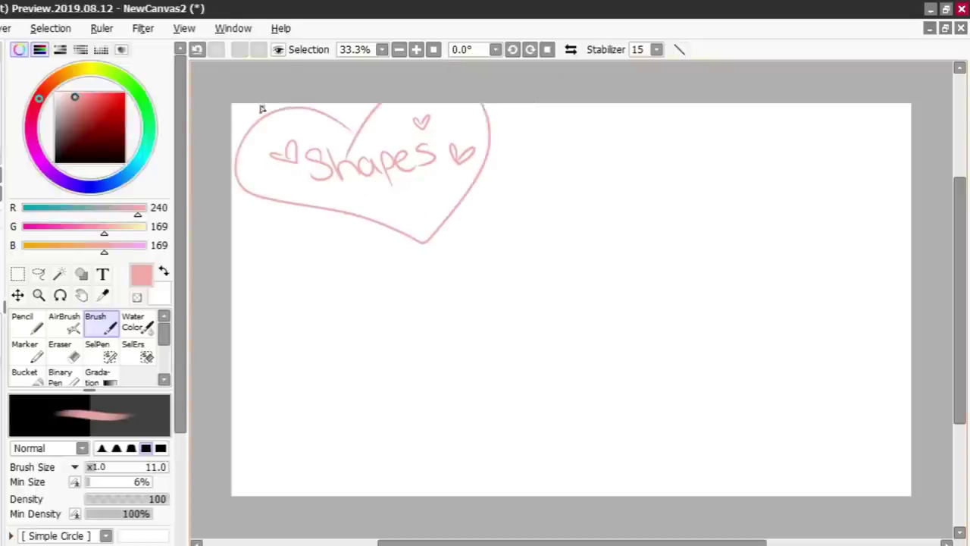
pyautogui.click(198, 49)
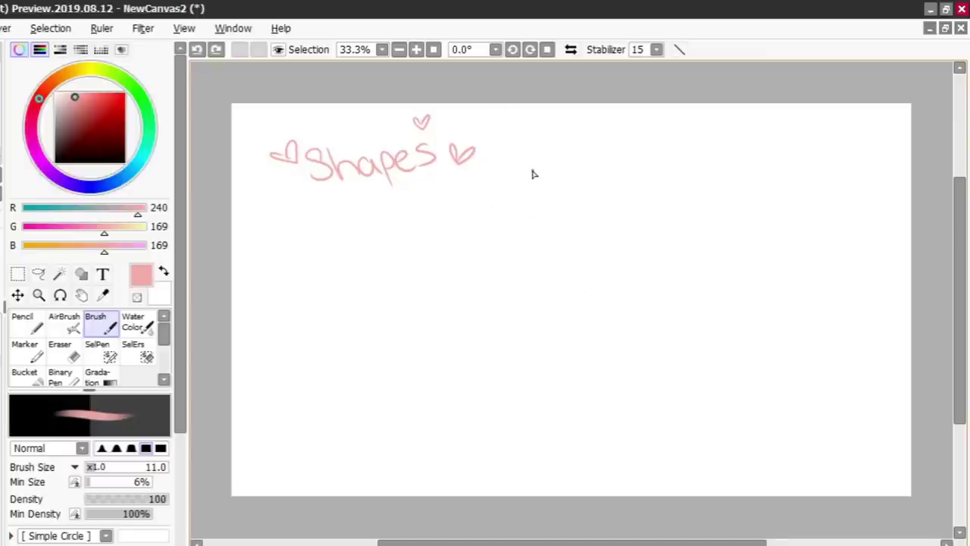
pyautogui.moveTo(524, 138); pyautogui.dragTo(565, 160)
pyautogui.moveTo(522, 184)
pyautogui.mouseDown()
pyautogui.moveTo(567, 173)
pyautogui.moveTo(555, 215)
pyautogui.moveTo(581, 190)
pyautogui.mouseUp()
pyautogui.hotkey('ctrl', 'z')
pyautogui.hotkey('ctrl', 'z')
# - Sketch a slim standing figure's head, torso, arms and thighs with the pink brush beside the "Shapes" title
pyautogui.moveTo(543, 148); pyautogui.dragTo(587, 167)
pyautogui.moveTo(573, 199); pyautogui.dragTo(594, 224)
pyautogui.moveTo(558, 212)
pyautogui.mouseDown()
pyautogui.moveTo(558, 225)
pyautogui.moveTo(595, 227)
pyautogui.moveTo(546, 318)
pyautogui.moveTo(635, 336)
pyautogui.moveTo(591, 347)
pyautogui.mouseUp()
# - Scale down the figure sketch with a freeform transform and shift it slightly closer to the "Shapes" title
pyautogui.click(28, 292)
pyautogui.hotkey('ctrl', 't')
pyautogui.moveTo(644, 414); pyautogui.dragTo(630, 347)
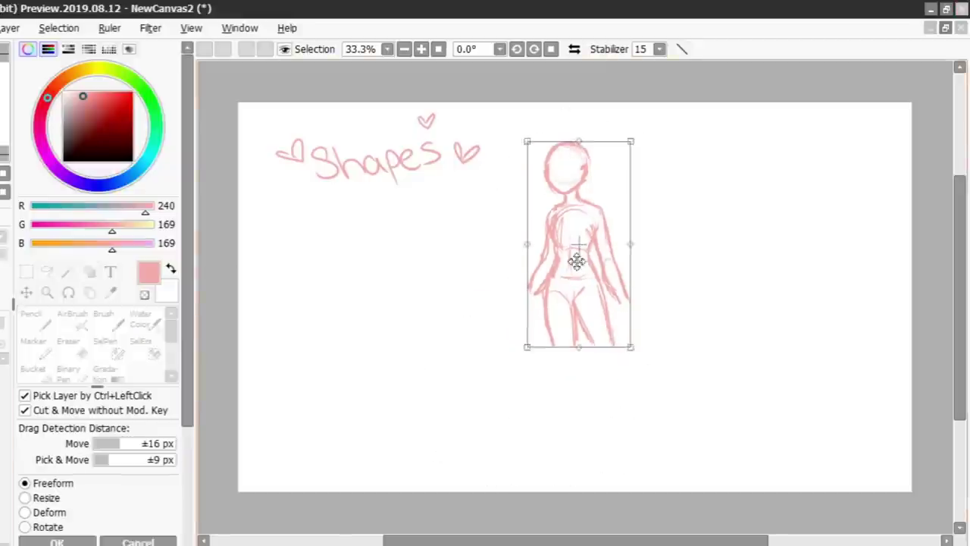
pyautogui.moveTo(576, 262); pyautogui.dragTo(559, 260)
pyautogui.press('Return')
# - Complete the slim figure by sketching its lower legs, feet and both hands
pyautogui.moveTo(540, 334)
pyautogui.mouseDown()
pyautogui.moveTo(550, 432)
pyautogui.moveTo(531, 455)
pyautogui.mouseUp()
pyautogui.moveTo(581, 333); pyautogui.dragTo(636, 436)
pyautogui.moveTo(510, 288); pyautogui.dragTo(487, 304)
pyautogui.moveTo(605, 300); pyautogui.dragTo(625, 319)
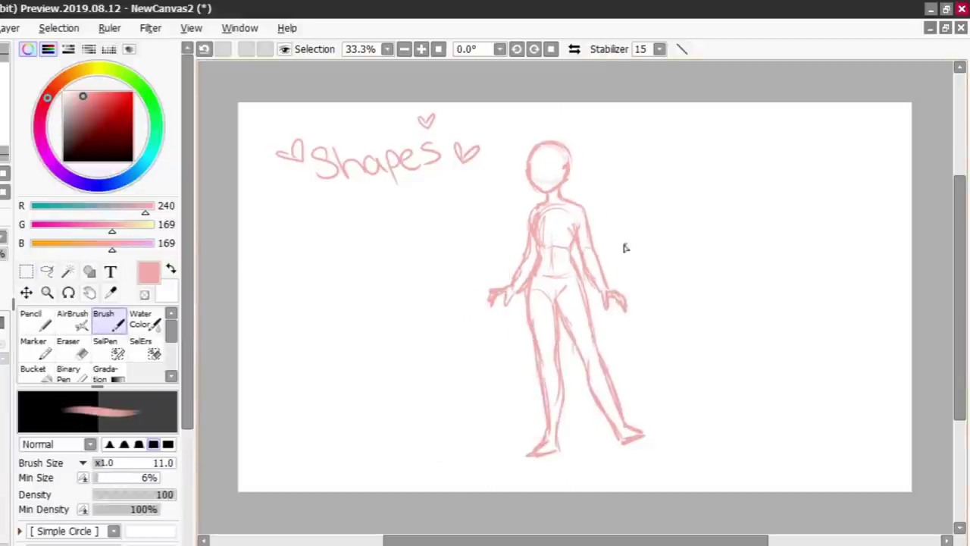
pyautogui.press('e')
pyautogui.press('b')
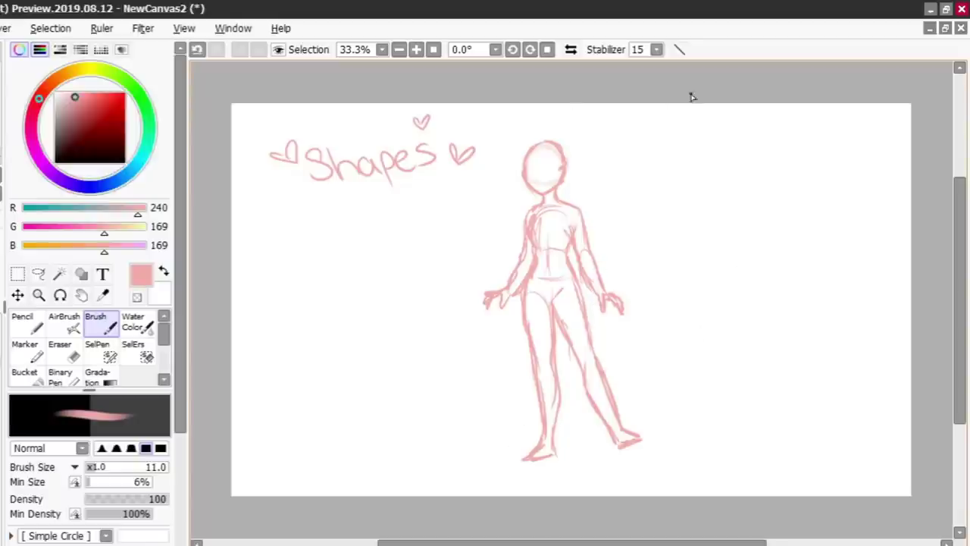
# - Draw horizontal guide strokes beside the figure at shoulder and hip height, plus an arrow beside the feet pointing away
pyautogui.moveTo(623, 203)
pyautogui.mouseDown()
pyautogui.moveTo(696, 204)
pyautogui.moveTo(618, 199)
pyautogui.moveTo(690, 202)
pyautogui.mouseUp()
pyautogui.moveTo(636, 282)
pyautogui.mouseDown()
pyautogui.moveTo(704, 281)
pyautogui.moveTo(636, 279)
pyautogui.moveTo(700, 287)
pyautogui.moveTo(634, 287)
pyautogui.mouseUp()
pyautogui.moveTo(691, 431); pyautogui.dragTo(646, 429)
pyautogui.moveTo(646, 427); pyautogui.dragTo(696, 433)
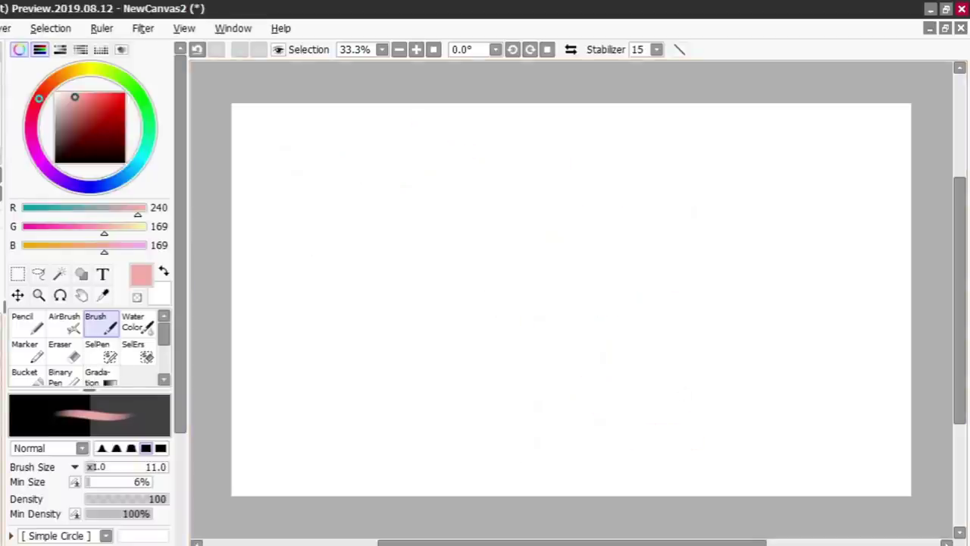
# - On the blank canvas, sketch the heads and sloping shoulder lines of two plus-size figures side by side
pyautogui.click(197, 49)
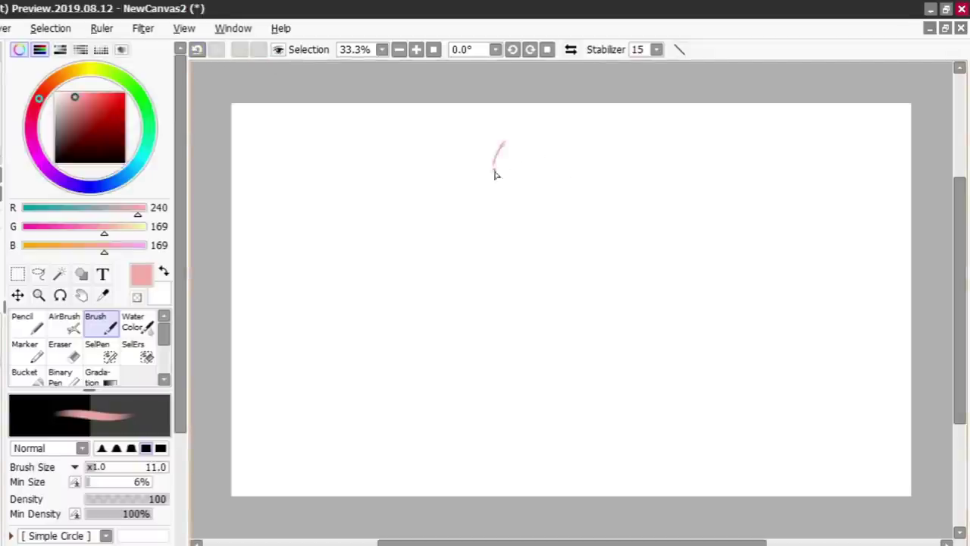
pyautogui.moveTo(497, 158); pyautogui.dragTo(509, 143)
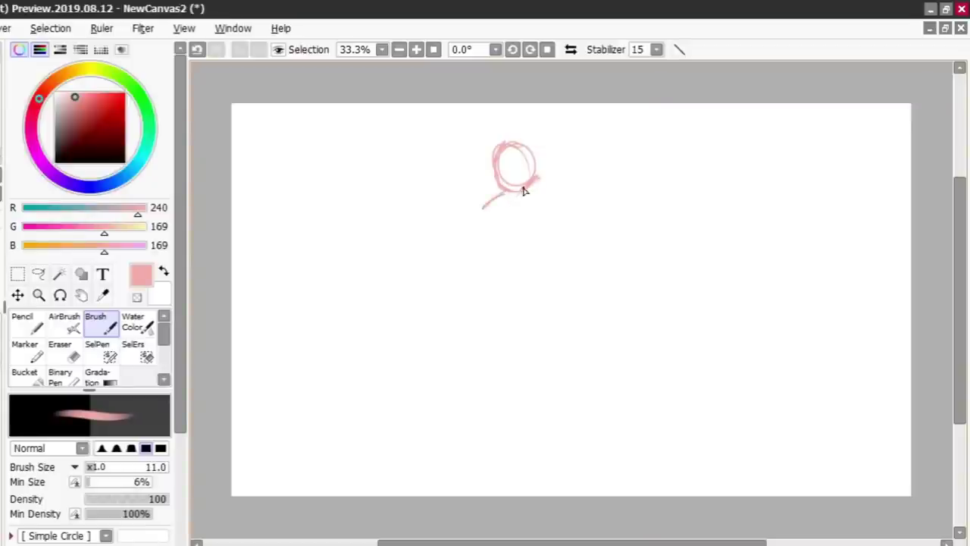
pyautogui.moveTo(529, 183); pyautogui.dragTo(570, 196)
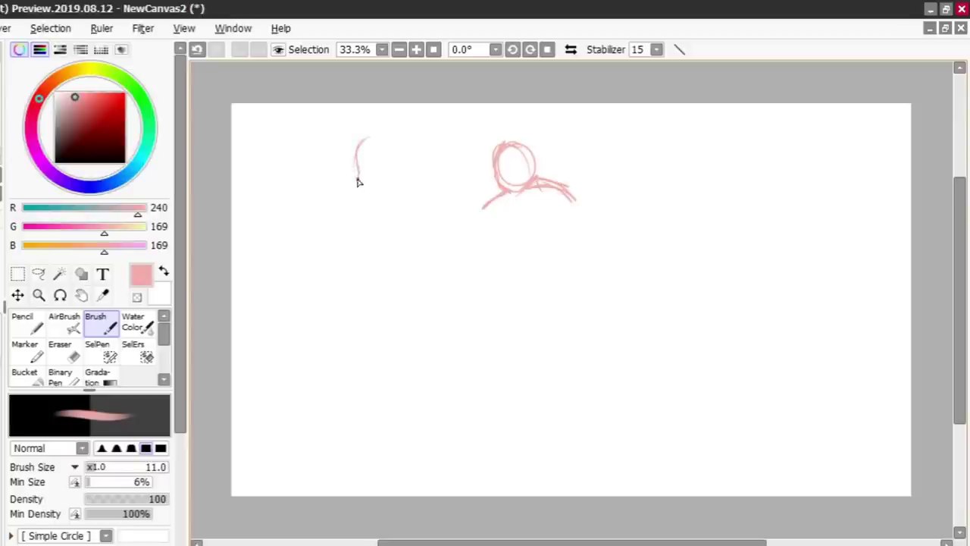
pyautogui.moveTo(368, 191)
pyautogui.mouseDown()
pyautogui.moveTo(382, 195)
pyautogui.moveTo(401, 166)
pyautogui.moveTo(431, 223)
pyautogui.mouseUp()
pyautogui.moveTo(379, 194); pyautogui.dragTo(326, 225)
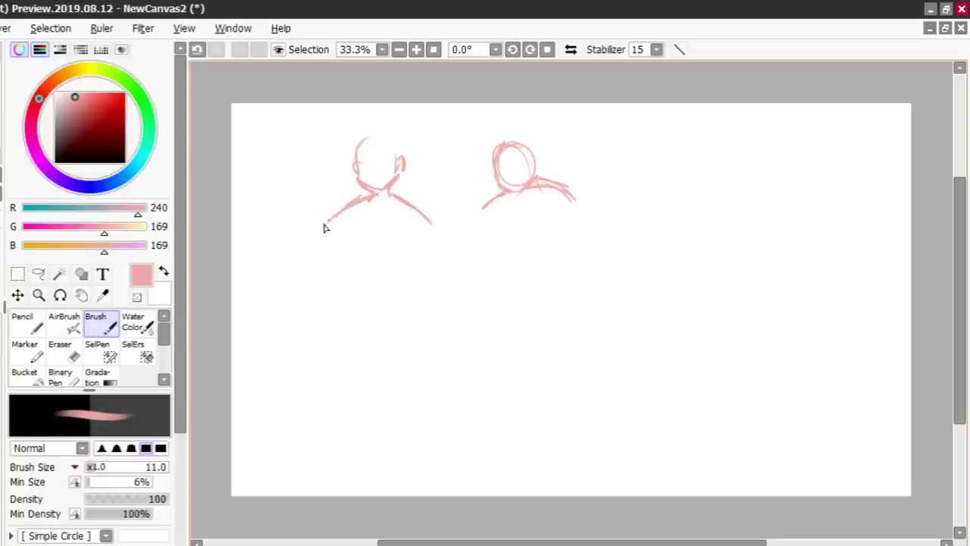
# - Sketch the right figure's rounded chest, waist, hips, thighs and both arms
pyautogui.moveTo(504, 190); pyautogui.dragTo(474, 223)
pyautogui.moveTo(483, 243)
pyautogui.mouseDown()
pyautogui.moveTo(498, 210)
pyautogui.moveTo(485, 259)
pyautogui.moveTo(498, 213)
pyautogui.mouseUp()
pyautogui.moveTo(574, 232); pyautogui.dragTo(560, 256)
pyautogui.moveTo(479, 253)
pyautogui.mouseDown()
pyautogui.moveTo(461, 311)
pyautogui.moveTo(472, 393)
pyautogui.mouseUp()
pyautogui.moveTo(464, 307)
pyautogui.mouseDown()
pyautogui.moveTo(470, 398)
pyautogui.moveTo(508, 311)
pyautogui.mouseUp()
pyautogui.moveTo(517, 322)
pyautogui.mouseDown()
pyautogui.moveTo(524, 402)
pyautogui.moveTo(559, 396)
pyautogui.mouseUp()
pyautogui.moveTo(574, 248)
pyautogui.mouseDown()
pyautogui.moveTo(580, 302)
pyautogui.moveTo(620, 391)
pyautogui.mouseUp()
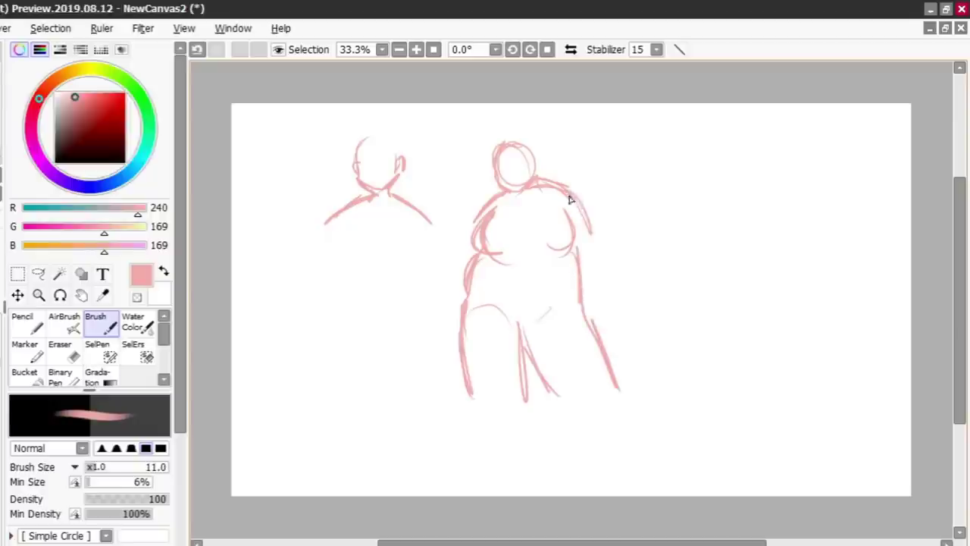
pyautogui.moveTo(569, 195); pyautogui.dragTo(605, 297)
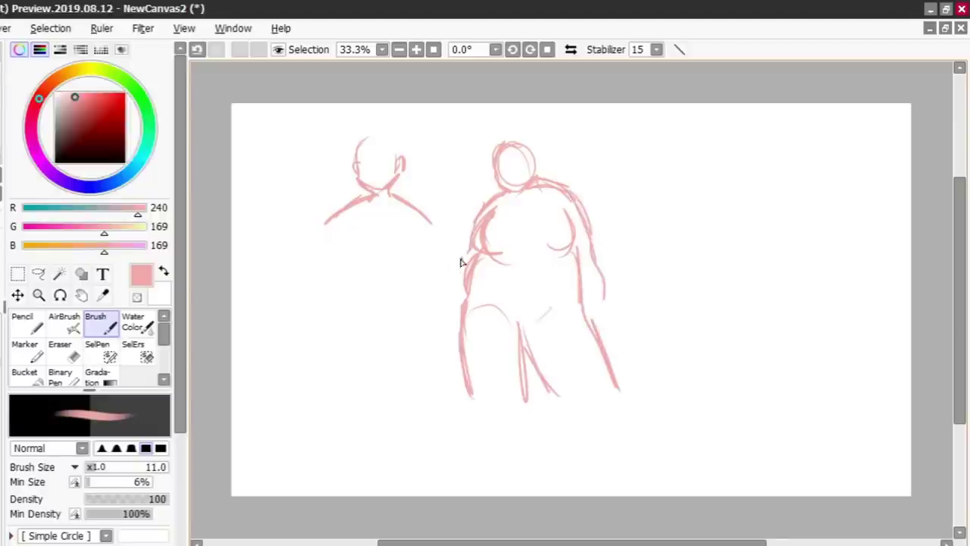
pyautogui.moveTo(466, 252)
pyautogui.mouseDown()
pyautogui.moveTo(449, 282)
pyautogui.moveTo(460, 295)
pyautogui.mouseUp()
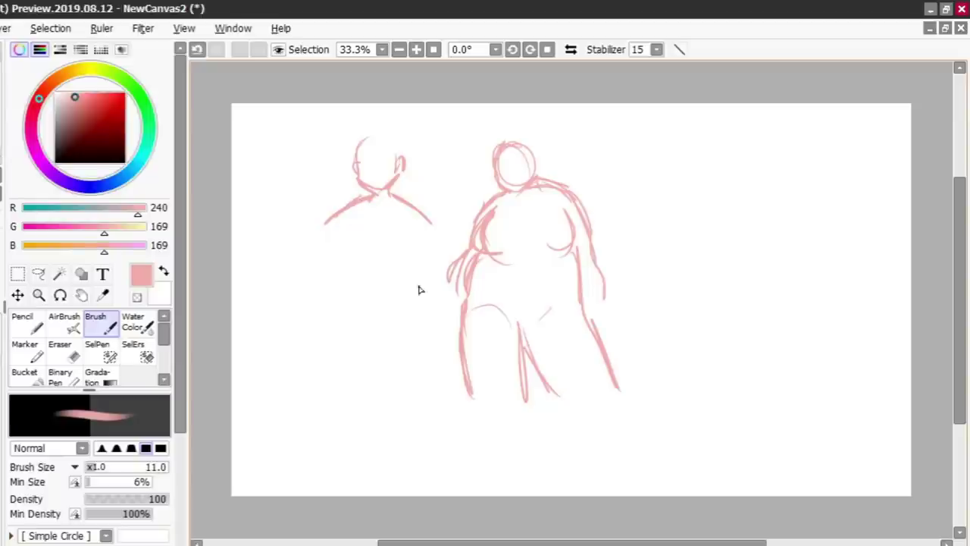
# - Sketch the left figure's rounded chest and the sides of its waist
pyautogui.moveTo(328, 227); pyautogui.dragTo(362, 267)
pyautogui.moveTo(429, 223)
pyautogui.mouseDown()
pyautogui.moveTo(421, 265)
pyautogui.moveTo(430, 241)
pyautogui.mouseUp()
pyautogui.moveTo(426, 250); pyautogui.dragTo(396, 269)
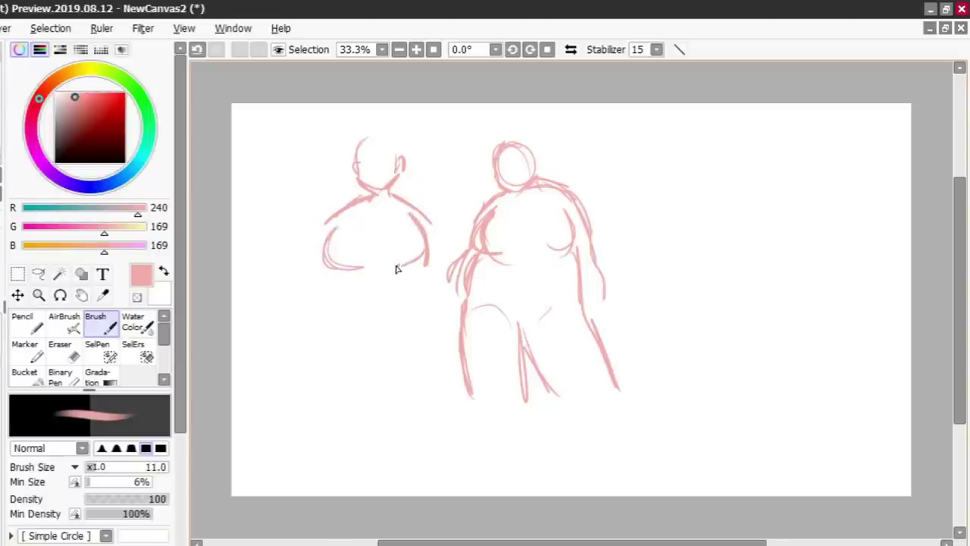
pyautogui.moveTo(331, 270); pyautogui.dragTo(324, 315)
pyautogui.moveTo(427, 265); pyautogui.dragTo(431, 317)
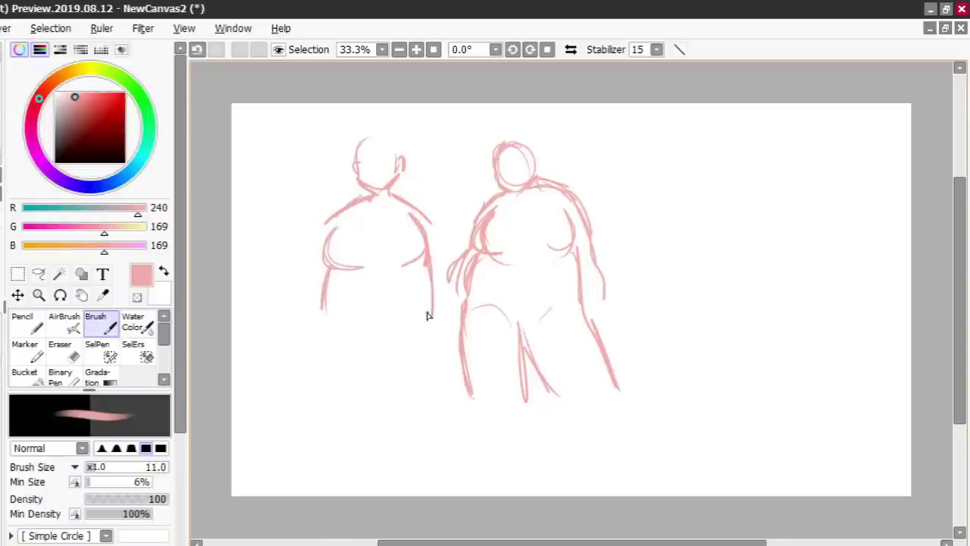
pyautogui.moveTo(325, 296)
pyautogui.mouseDown()
pyautogui.moveTo(329, 388)
pyautogui.moveTo(319, 371)
pyautogui.mouseUp()
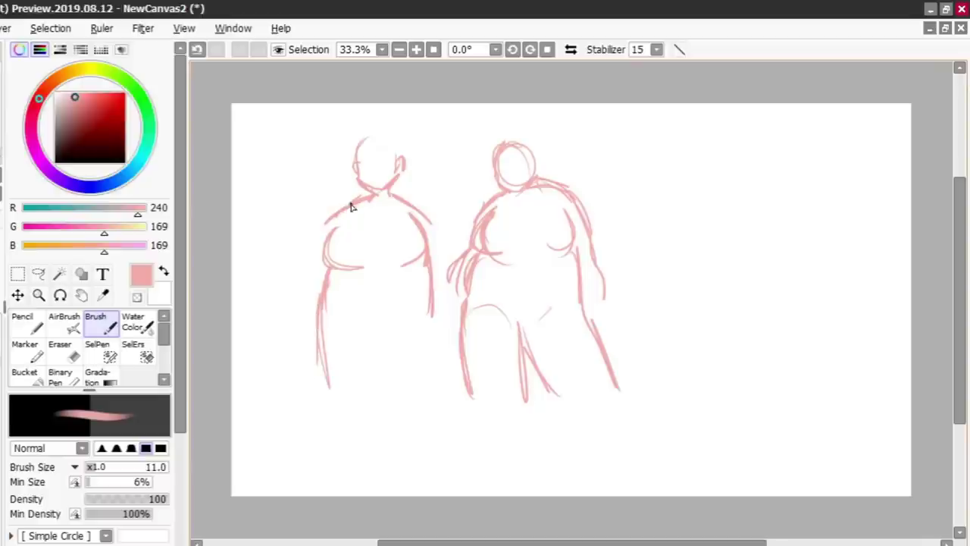
pyautogui.moveTo(470, 406); pyautogui.dragTo(464, 476)
pyautogui.moveTo(523, 389)
pyautogui.mouseDown()
pyautogui.moveTo(543, 476)
pyautogui.moveTo(470, 477)
pyautogui.mouseUp()
pyautogui.moveTo(543, 387)
pyautogui.mouseDown()
pyautogui.moveTo(573, 468)
pyautogui.moveTo(663, 441)
pyautogui.moveTo(622, 414)
pyautogui.mouseUp()
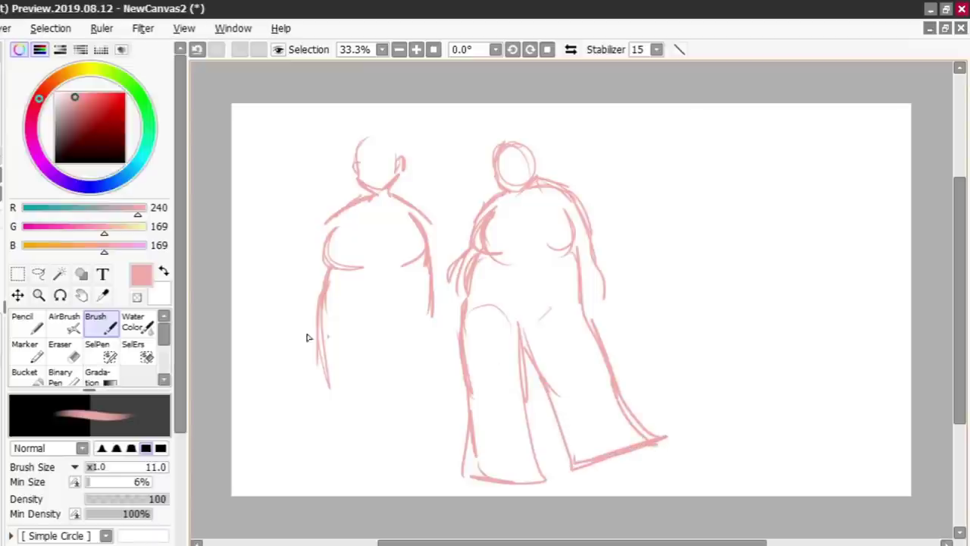
pyautogui.click(196, 53)
pyautogui.click(196, 56)
pyautogui.click(197, 56)
pyautogui.click(196, 57)
pyautogui.click(196, 56)
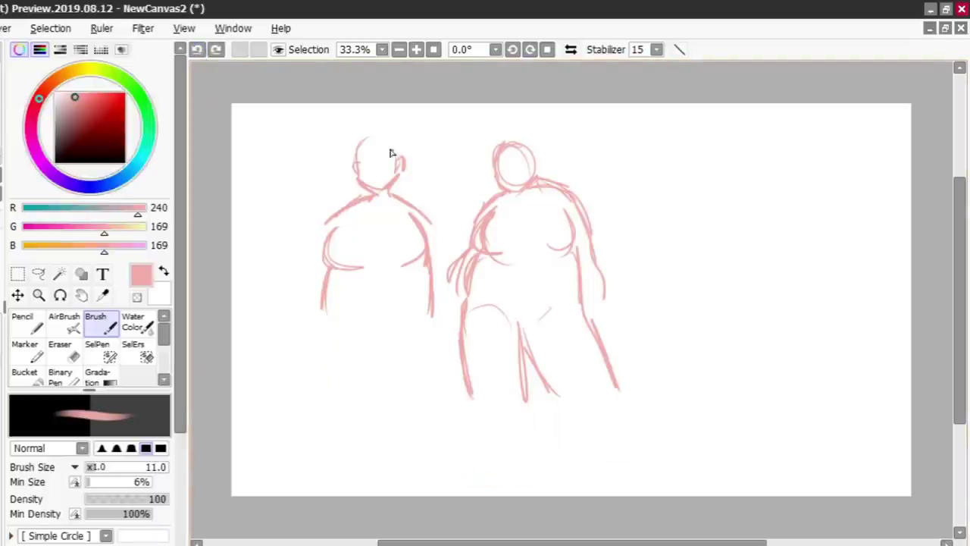
# - Sketch the right figure's lower legs tapering to the ankles, with both feet and one leg extended outward
pyautogui.moveTo(469, 377)
pyautogui.mouseDown()
pyautogui.moveTo(475, 428)
pyautogui.moveTo(502, 478)
pyautogui.mouseUp()
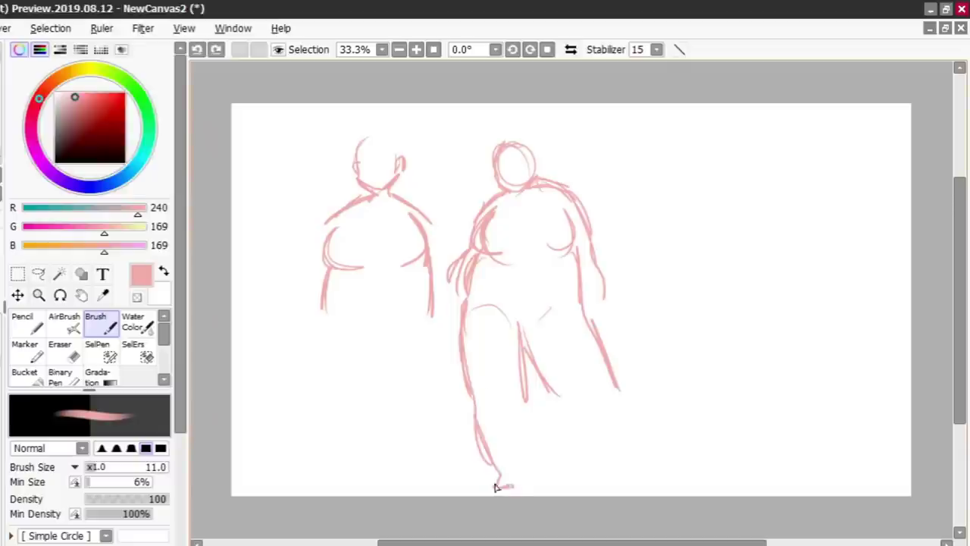
pyautogui.moveTo(527, 402); pyautogui.dragTo(523, 479)
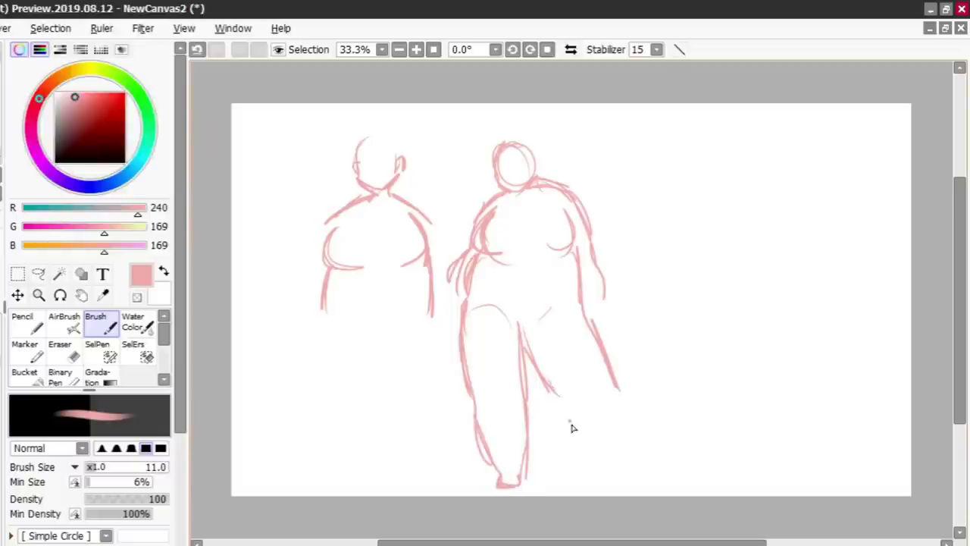
pyautogui.moveTo(555, 392)
pyautogui.mouseDown()
pyautogui.moveTo(579, 427)
pyautogui.moveTo(632, 468)
pyautogui.mouseUp()
pyautogui.moveTo(619, 376); pyautogui.dragTo(628, 453)
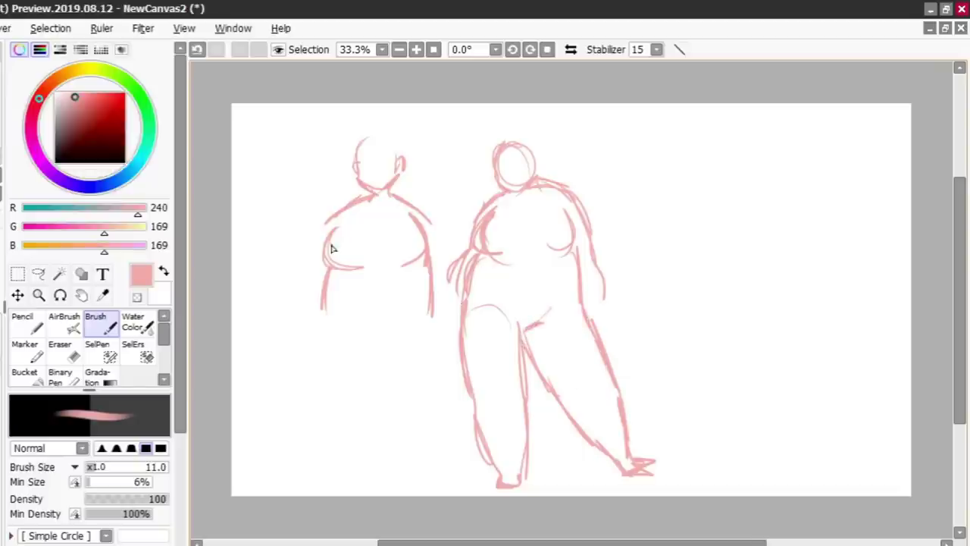
# - Sketch the left figure's wide hips, outer thighs and the line separating the legs
pyautogui.moveTo(327, 291)
pyautogui.mouseDown()
pyautogui.moveTo(314, 374)
pyautogui.moveTo(318, 327)
pyautogui.mouseUp()
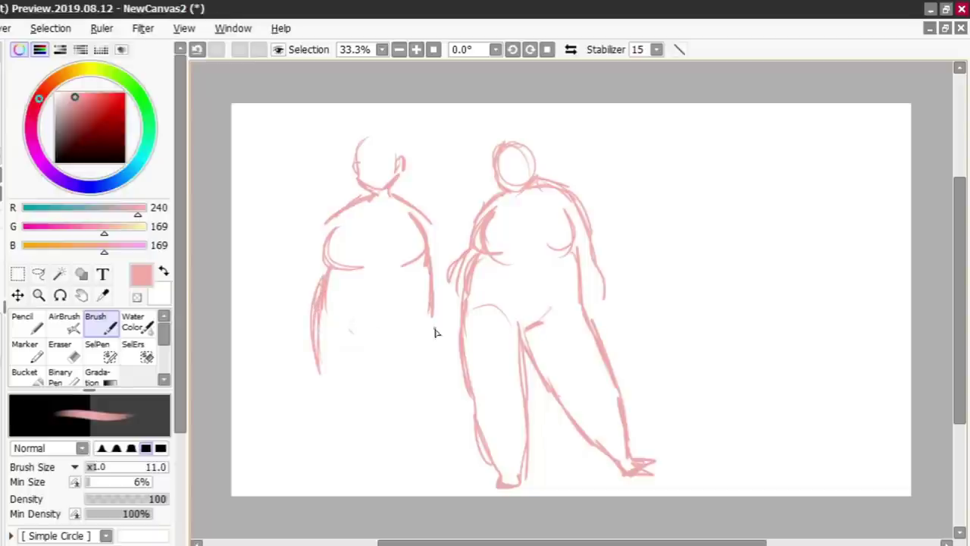
pyautogui.moveTo(436, 312)
pyautogui.mouseDown()
pyautogui.moveTo(432, 387)
pyautogui.moveTo(431, 368)
pyautogui.mouseUp()
pyautogui.moveTo(437, 329); pyautogui.dragTo(429, 383)
pyautogui.moveTo(375, 398); pyautogui.dragTo(372, 348)
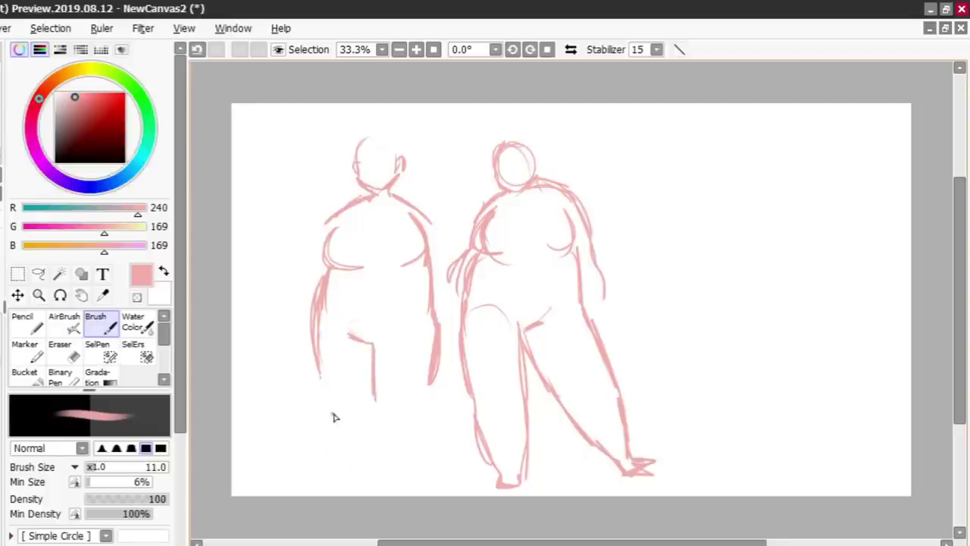
# - Sketch the left figure's lower legs with full calves, tapering down to the feet
pyautogui.moveTo(321, 373); pyautogui.dragTo(348, 472)
pyautogui.moveTo(329, 424); pyautogui.dragTo(341, 461)
pyautogui.moveTo(371, 401); pyautogui.dragTo(375, 473)
pyautogui.moveTo(428, 373); pyautogui.dragTo(415, 476)
pyautogui.moveTo(364, 439); pyautogui.dragTo(376, 493)
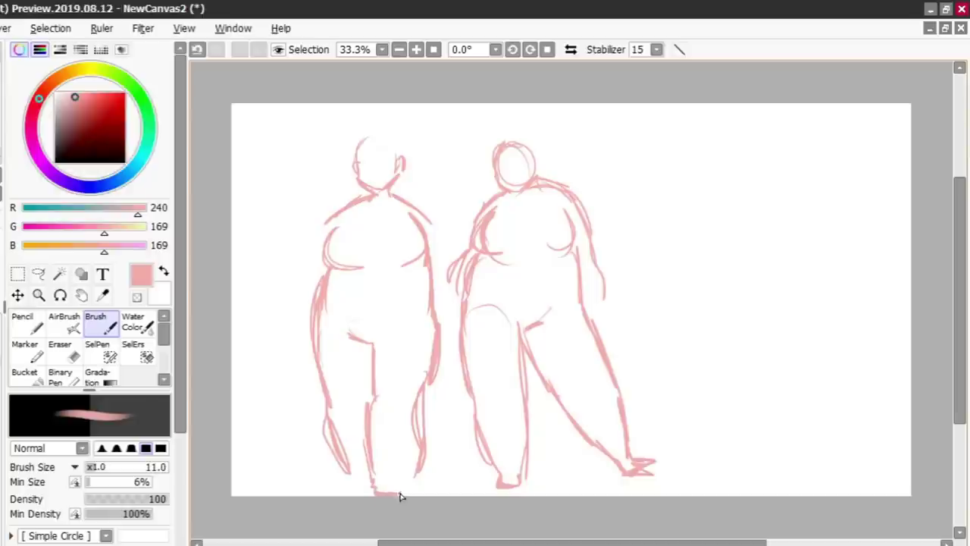
pyautogui.moveTo(420, 470); pyautogui.dragTo(402, 485)
# - Add the left figure's two arms and hands hanging alongside the body
pyautogui.moveTo(348, 199); pyautogui.dragTo(311, 270)
pyautogui.moveTo(325, 223); pyautogui.dragTo(297, 319)
pyautogui.moveTo(301, 284); pyautogui.dragTo(296, 333)
pyautogui.moveTo(308, 326); pyautogui.dragTo(297, 345)
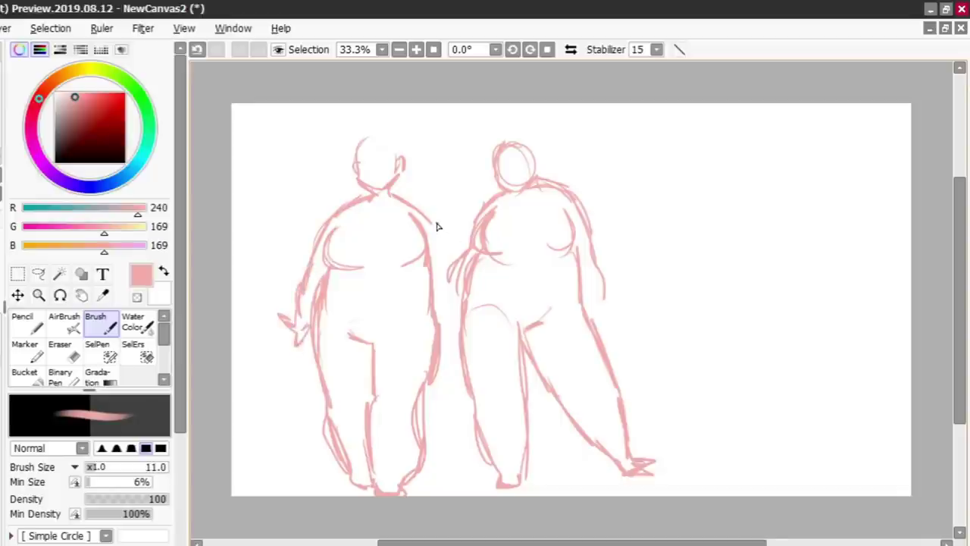
pyautogui.moveTo(437, 226); pyautogui.dragTo(454, 354)
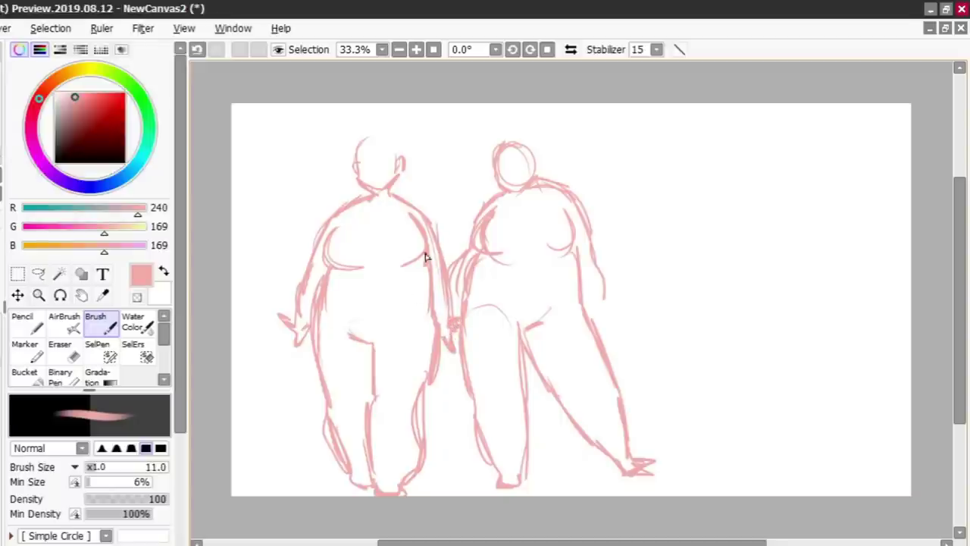
pyautogui.moveTo(432, 350); pyautogui.dragTo(412, 387)
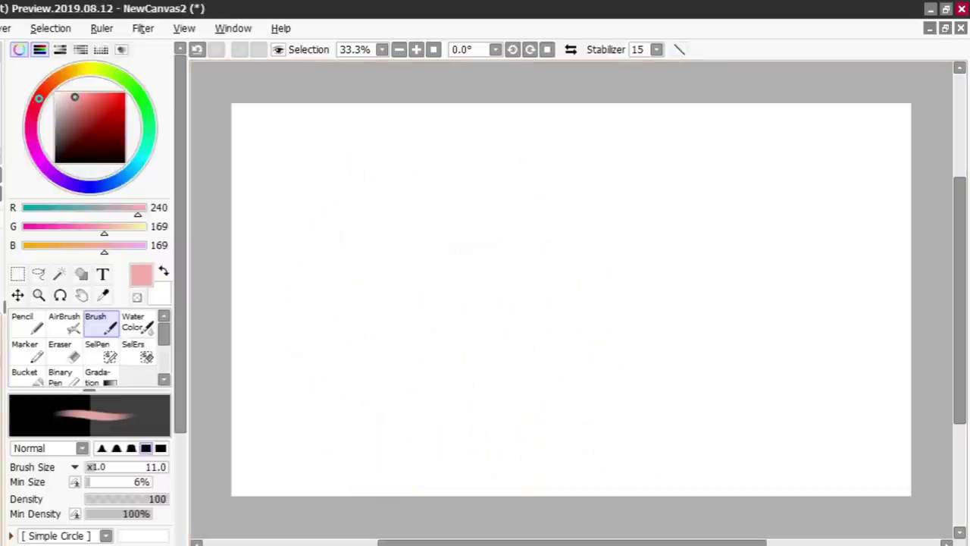
# - Sketch a round head for a second figure on the far side of the guide strokes beside the slim figure
pyautogui.click(18, 295)
pyautogui.moveTo(615, 270); pyautogui.dragTo(578, 268)
pyautogui.moveTo(656, 96)
pyautogui.mouseDown()
pyautogui.moveTo(624, 138)
pyautogui.moveTo(655, 166)
pyautogui.mouseUp()
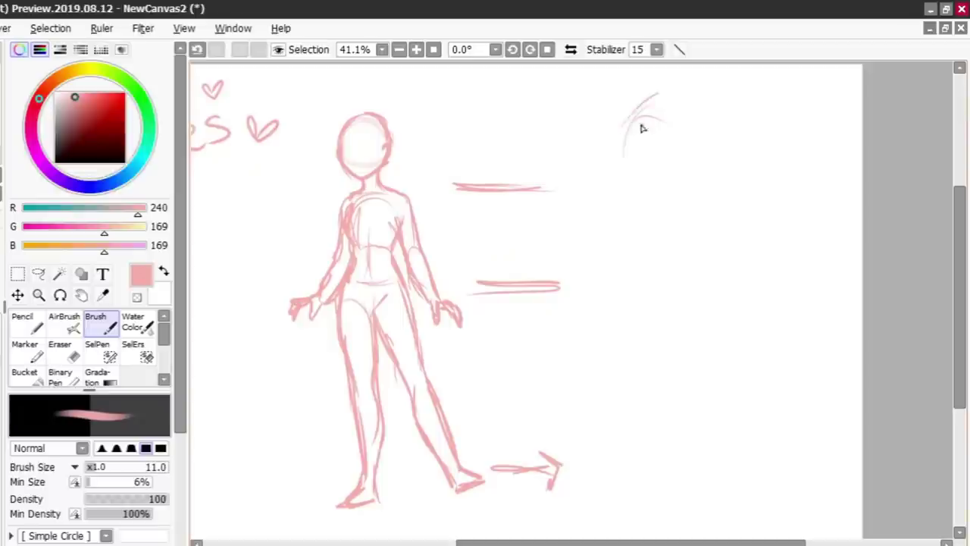
pyautogui.moveTo(626, 135)
pyautogui.mouseDown()
pyautogui.moveTo(683, 134)
pyautogui.moveTo(648, 166)
pyautogui.moveTo(626, 124)
pyautogui.moveTo(690, 137)
pyautogui.moveTo(643, 163)
pyautogui.moveTo(646, 101)
pyautogui.moveTo(681, 146)
pyautogui.mouseUp()
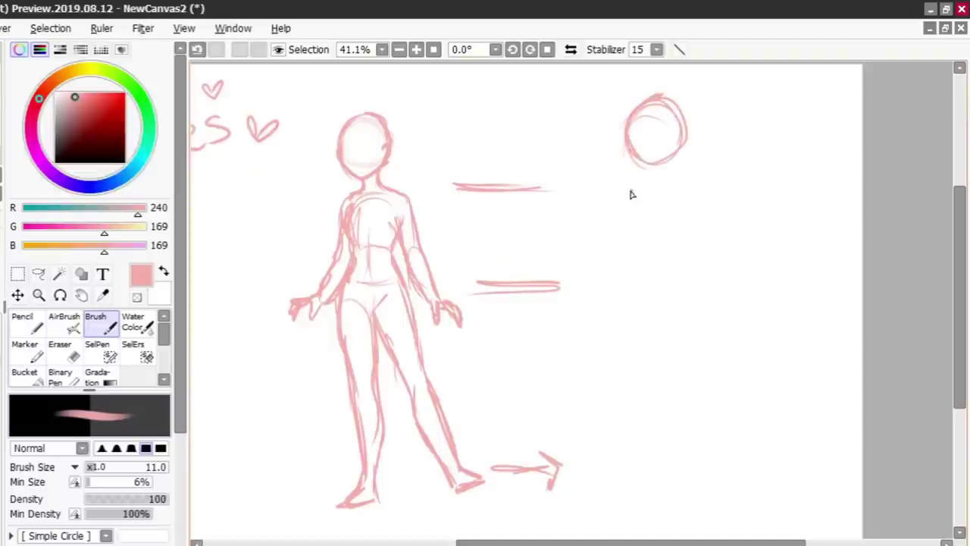
# - Erase the round second head and draw a horizontal guide line level with the top of the slim figure's head
pyautogui.moveTo(639, 117)
pyautogui.mouseDown()
pyautogui.moveTo(654, 164)
pyautogui.moveTo(661, 113)
pyautogui.moveTo(629, 147)
pyautogui.moveTo(656, 127)
pyautogui.moveTo(657, 158)
pyautogui.moveTo(680, 111)
pyautogui.moveTo(646, 167)
pyautogui.moveTo(635, 157)
pyautogui.moveTo(691, 148)
pyautogui.mouseUp()
pyautogui.click(60, 350)
pyautogui.click(157, 467)
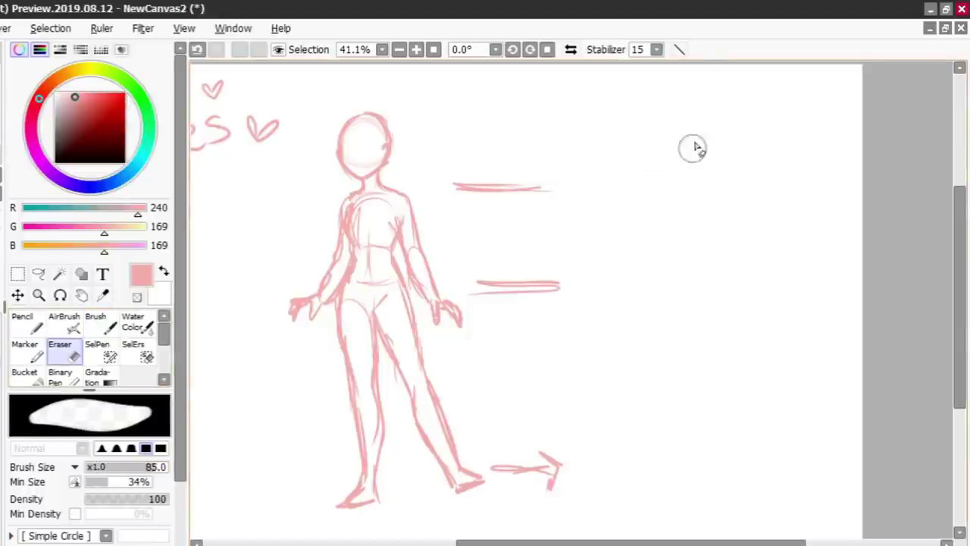
pyautogui.click(135, 322)
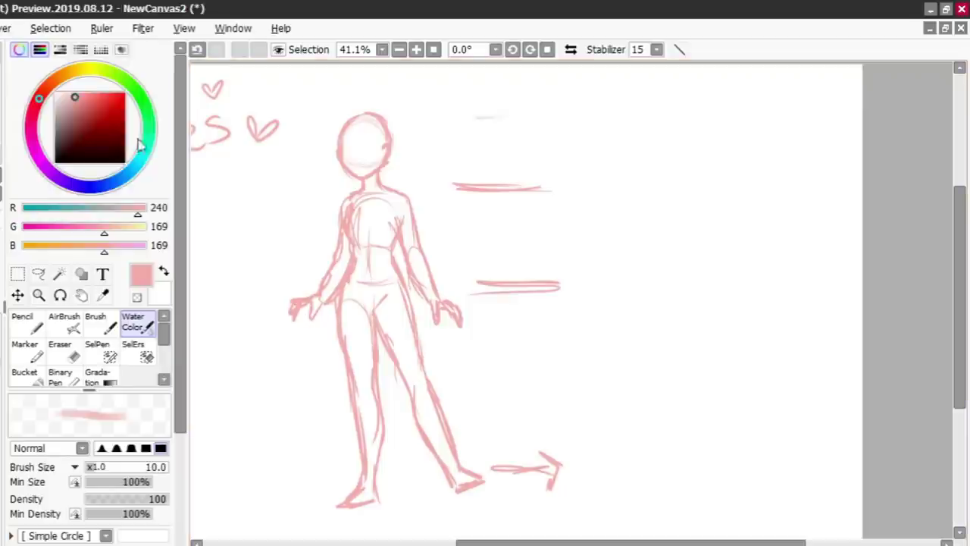
pyautogui.click(97, 322)
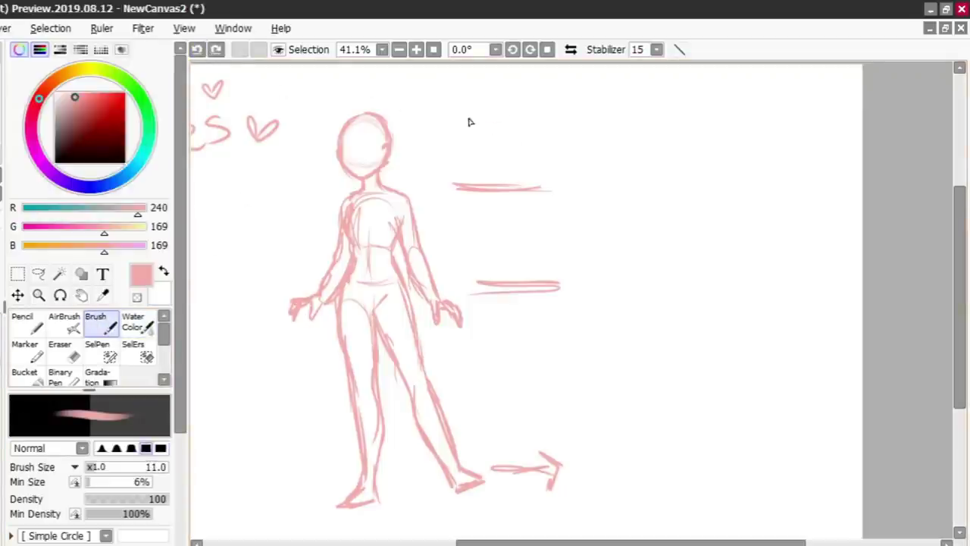
pyautogui.moveTo(458, 118); pyautogui.dragTo(530, 119)
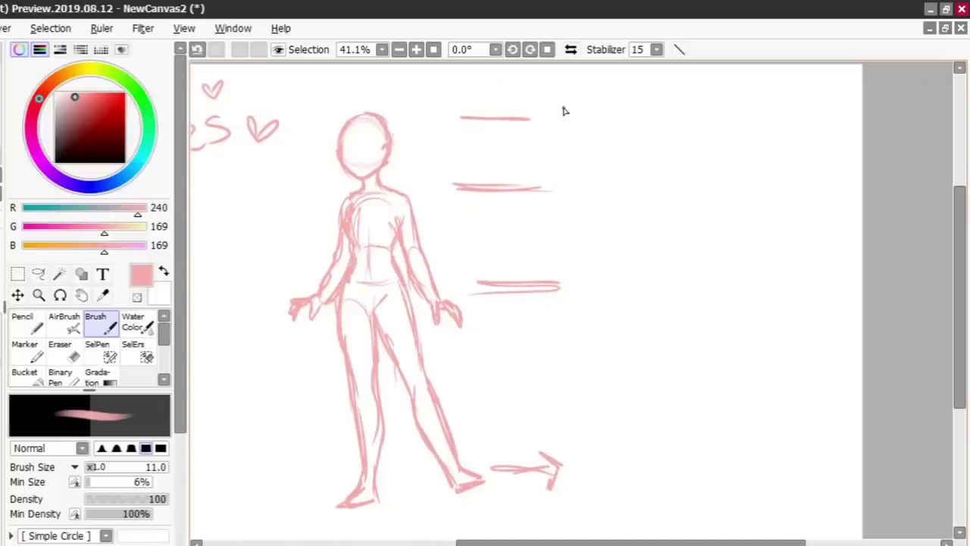
pyautogui.click(103, 273)
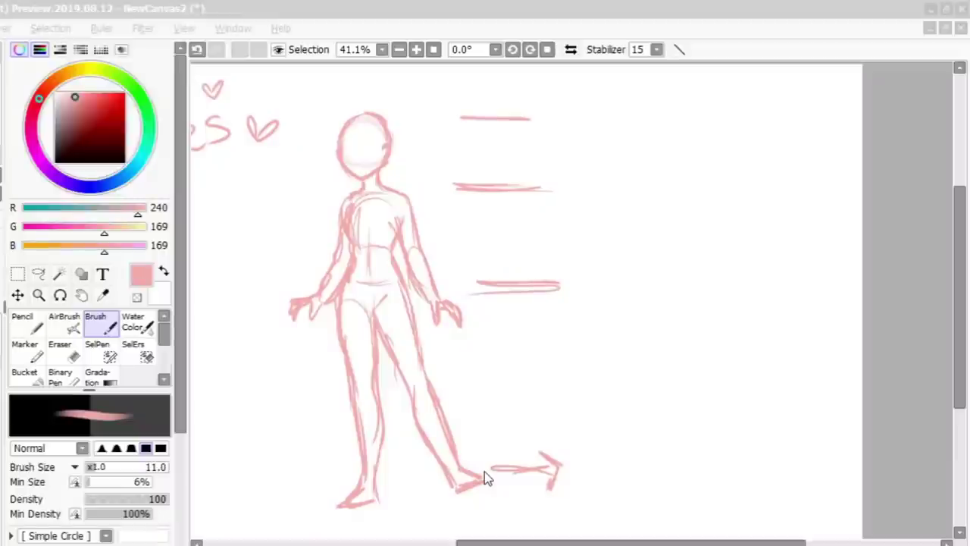
pyautogui.click(613, 103)
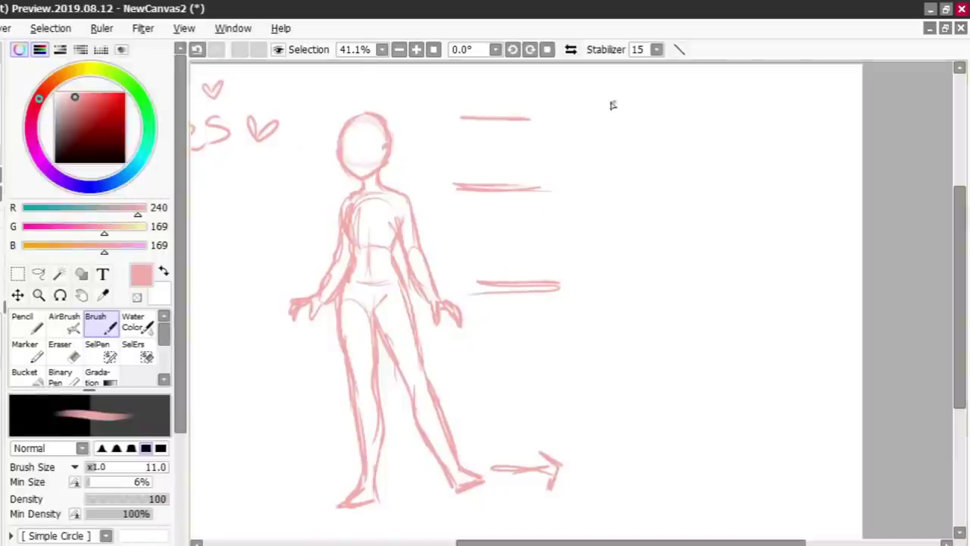
pyautogui.moveTo(596, 144)
pyautogui.mouseDown()
pyautogui.moveTo(638, 124)
pyautogui.moveTo(607, 175)
pyautogui.moveTo(602, 130)
pyautogui.moveTo(617, 180)
pyautogui.moveTo(630, 124)
pyautogui.moveTo(650, 143)
pyautogui.moveTo(634, 173)
pyautogui.moveTo(598, 184)
pyautogui.moveTo(648, 160)
pyautogui.moveTo(629, 99)
pyautogui.moveTo(581, 164)
pyautogui.mouseUp()
pyautogui.press('e')
pyautogui.click(101, 322)
pyautogui.click(74, 356)
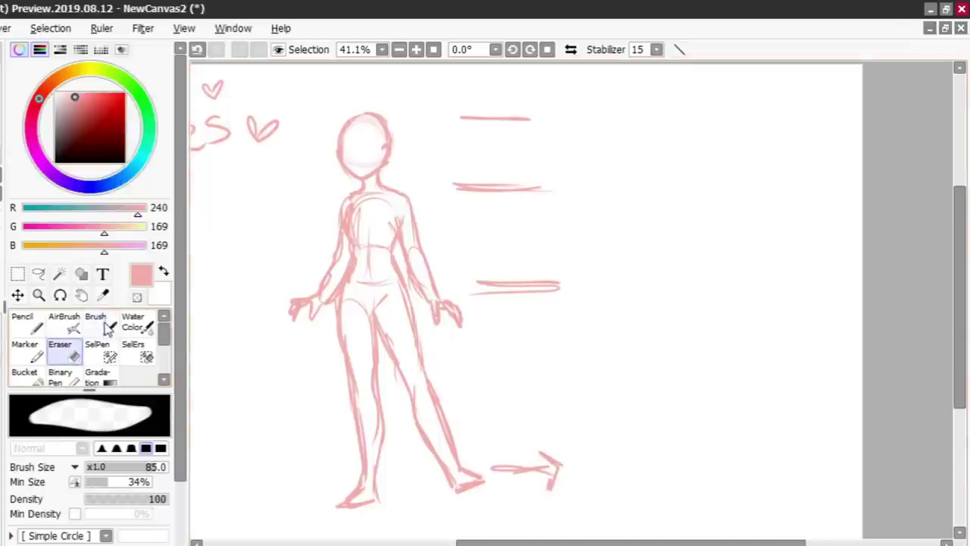
# - Sketch a circle for the second figure's head just below the top guide's height and erase the circle's lower half
pyautogui.press('b')
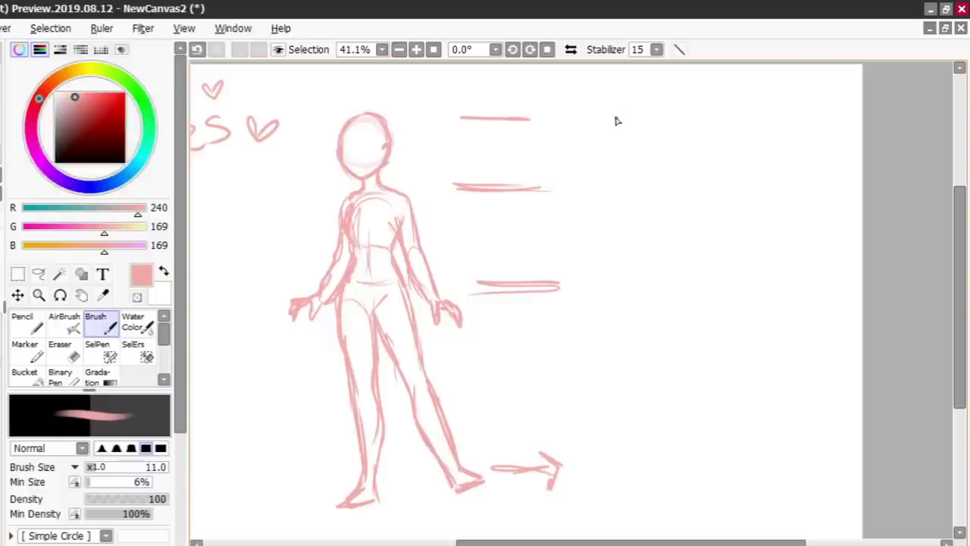
pyautogui.moveTo(613, 125)
pyautogui.mouseDown()
pyautogui.moveTo(632, 111)
pyautogui.moveTo(656, 117)
pyautogui.mouseUp()
pyautogui.moveTo(604, 142)
pyautogui.mouseDown()
pyautogui.moveTo(639, 115)
pyautogui.moveTo(629, 158)
pyautogui.mouseUp()
pyautogui.press('e')
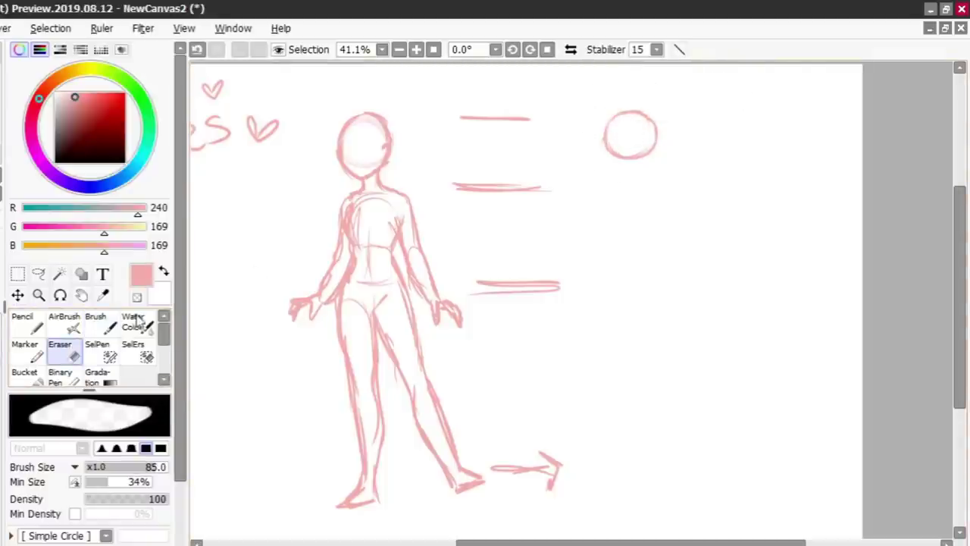
pyautogui.moveTo(610, 150)
pyautogui.mouseDown()
pyautogui.moveTo(650, 163)
pyautogui.moveTo(661, 156)
pyautogui.mouseUp()
pyautogui.click(95, 322)
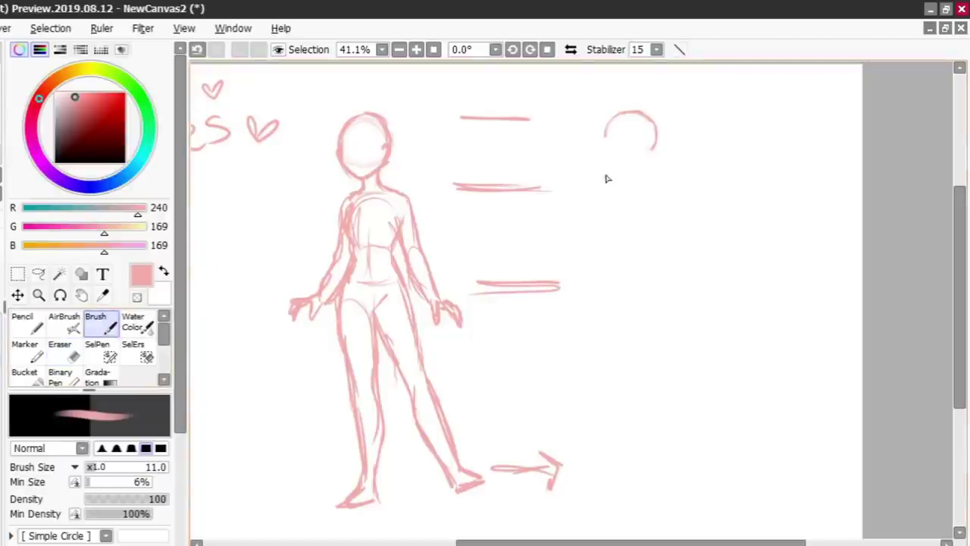
# - Draw the second head's cheeks, chin, ears and neck start, and clean up stray lines around the chin
pyautogui.moveTo(618, 114); pyautogui.dragTo(605, 145)
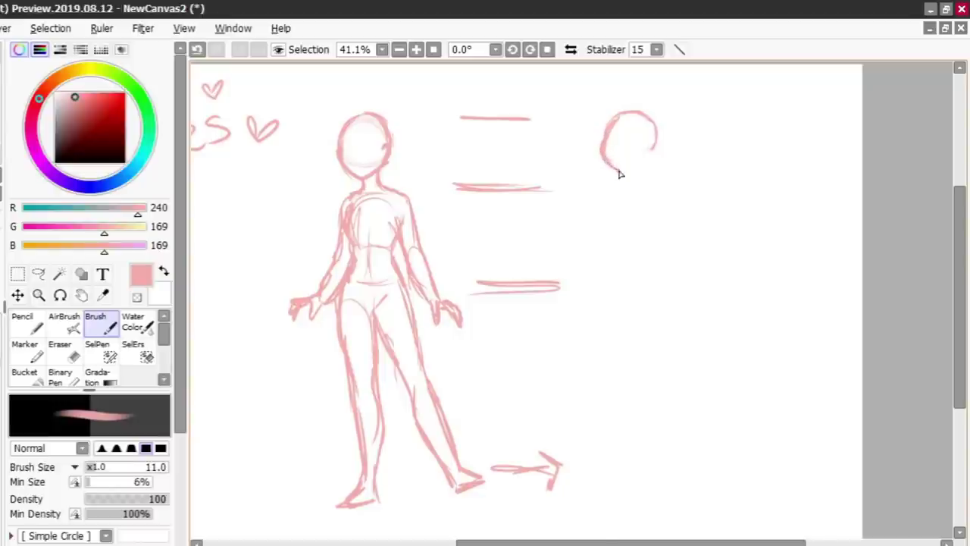
pyautogui.moveTo(619, 175); pyautogui.dragTo(633, 170)
pyautogui.moveTo(658, 144)
pyautogui.mouseDown()
pyautogui.moveTo(645, 162)
pyautogui.moveTo(646, 153)
pyautogui.mouseUp()
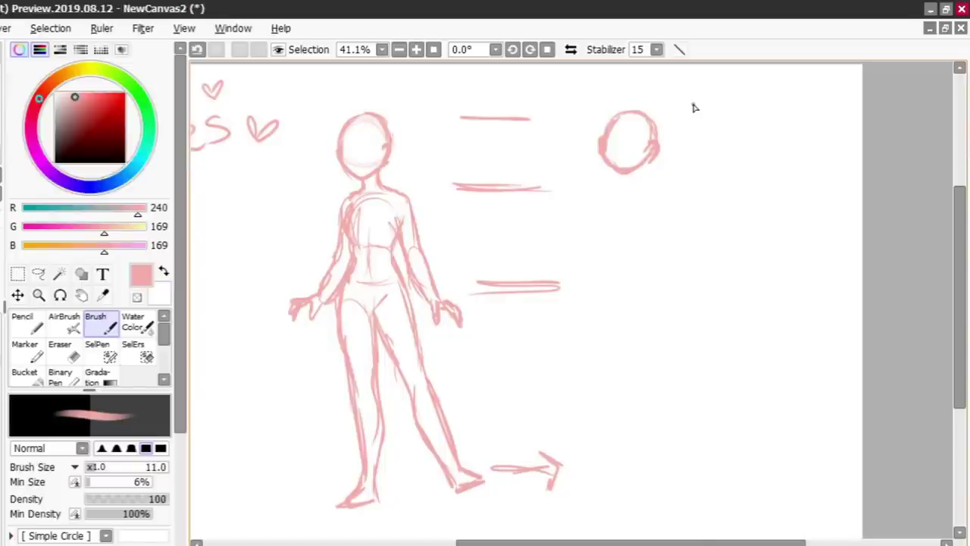
pyautogui.moveTo(648, 159); pyautogui.dragTo(643, 176)
pyautogui.press('e')
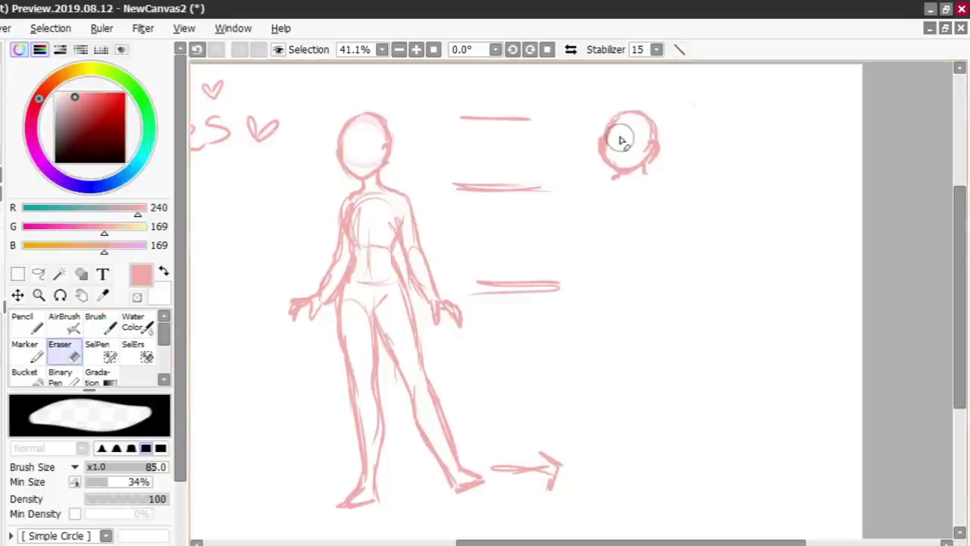
pyautogui.moveTo(624, 168); pyautogui.dragTo(580, 152)
pyautogui.press('b')
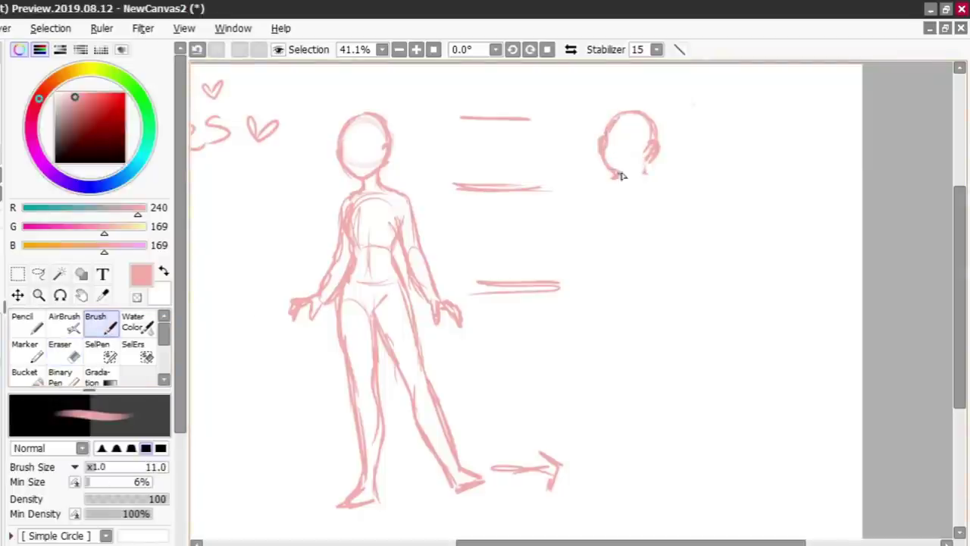
# - Try sloping shoulders under the second head with an arrowhead on the hip guide, and erase the outer shoulder lines
pyautogui.moveTo(641, 170)
pyautogui.mouseDown()
pyautogui.moveTo(579, 213)
pyautogui.moveTo(665, 189)
pyautogui.moveTo(691, 201)
pyautogui.mouseUp()
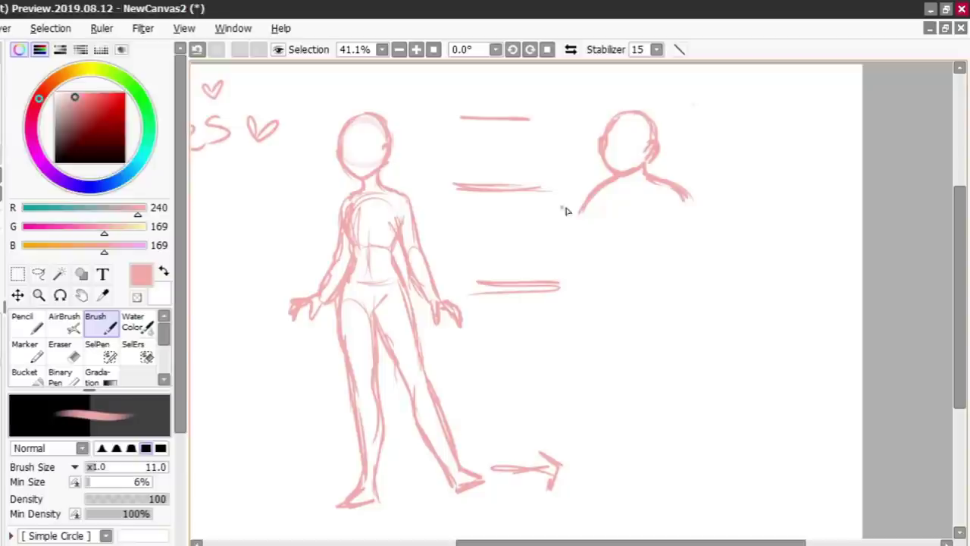
pyautogui.moveTo(585, 202); pyautogui.dragTo(583, 223)
pyautogui.scroll(-1, 720, 254)
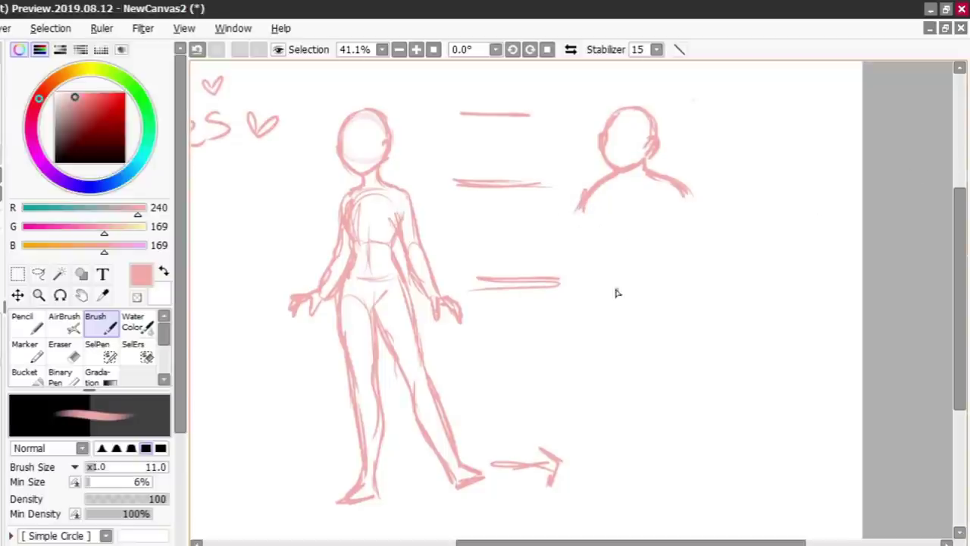
pyautogui.moveTo(576, 280); pyautogui.dragTo(567, 271)
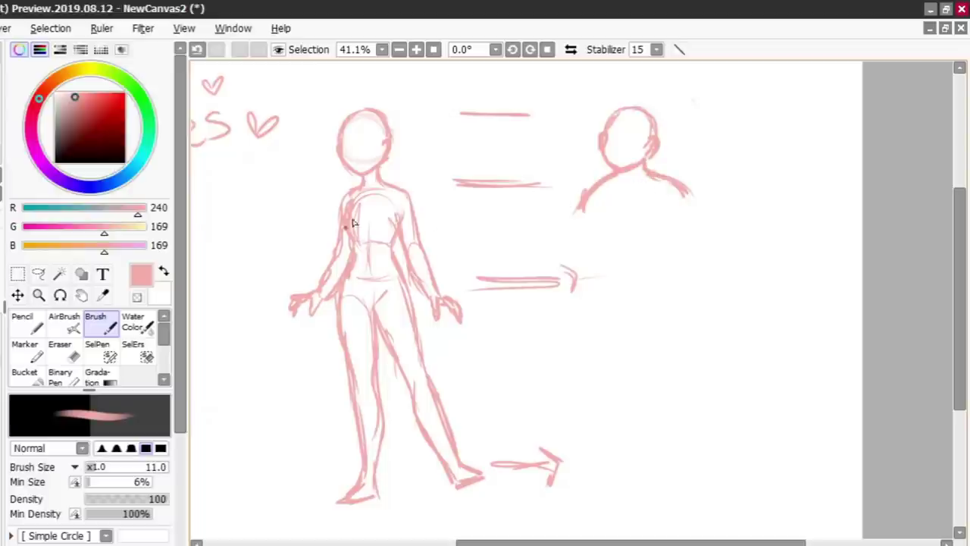
pyautogui.press('e')
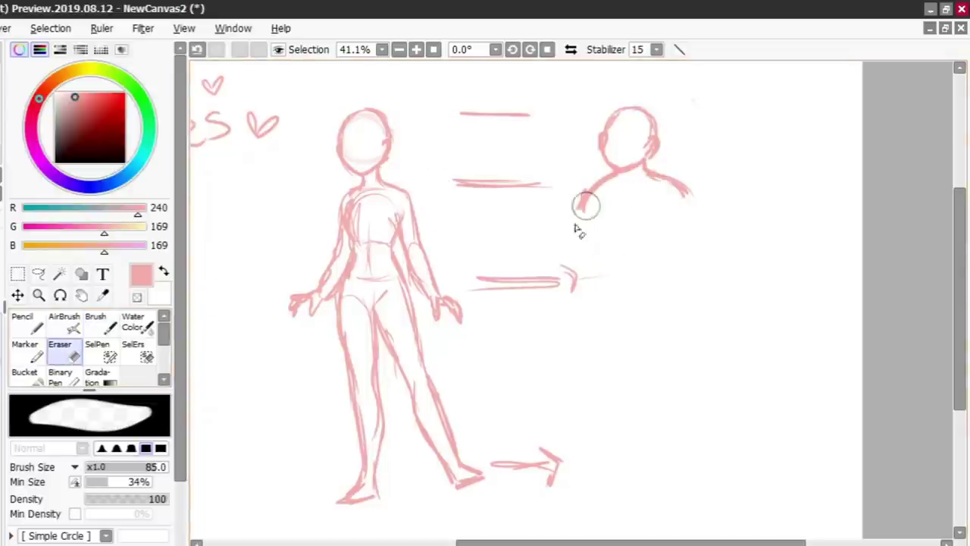
pyautogui.moveTo(581, 215)
pyautogui.mouseDown()
pyautogui.moveTo(617, 208)
pyautogui.moveTo(593, 185)
pyautogui.moveTo(634, 204)
pyautogui.moveTo(675, 204)
pyautogui.mouseUp()
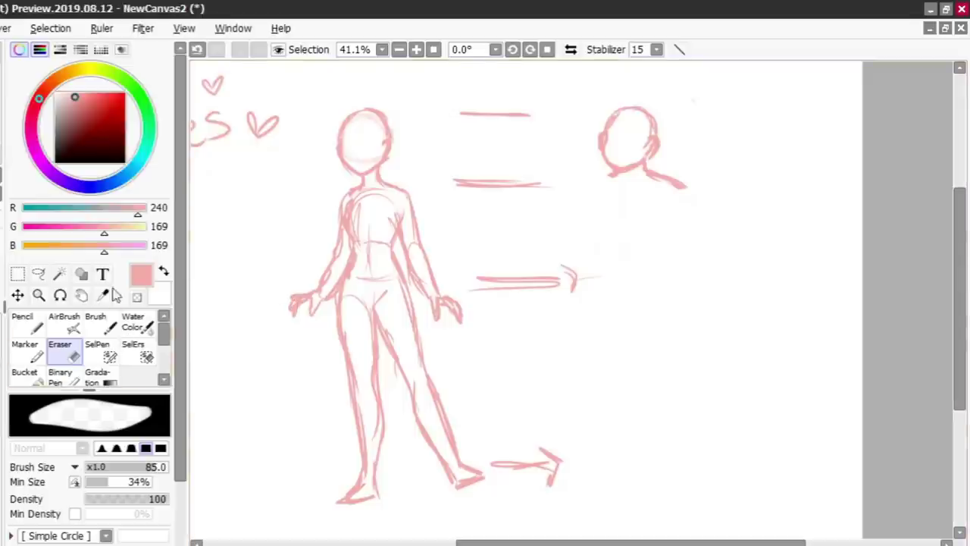
# - Try wider shoulders, a full torso, wide hips and thighs for the plus-size figure, erasing stray side lines
pyautogui.click(108, 322)
pyautogui.moveTo(608, 174)
pyautogui.mouseDown()
pyautogui.moveTo(575, 190)
pyautogui.moveTo(570, 206)
pyautogui.mouseUp()
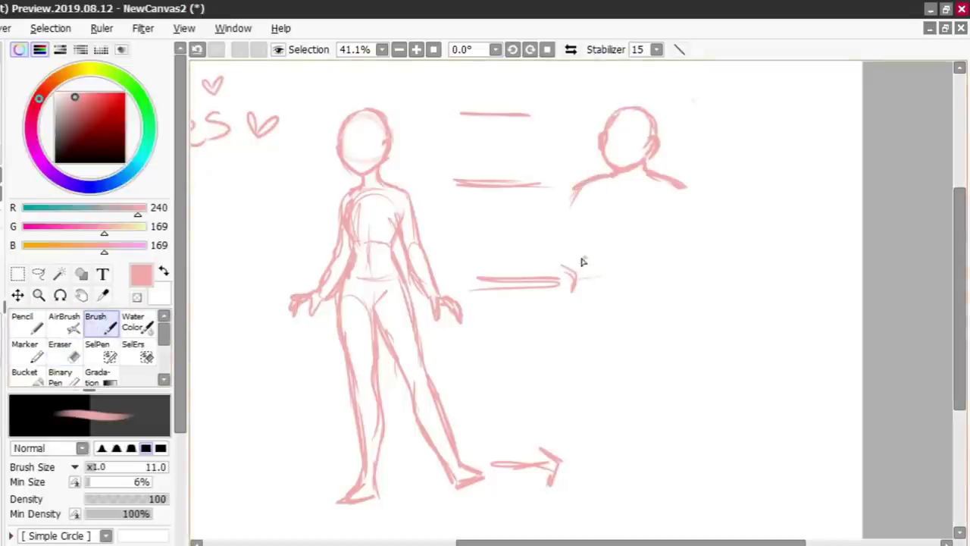
pyautogui.moveTo(581, 260); pyautogui.dragTo(574, 293)
pyautogui.press('e')
pyautogui.press('b')
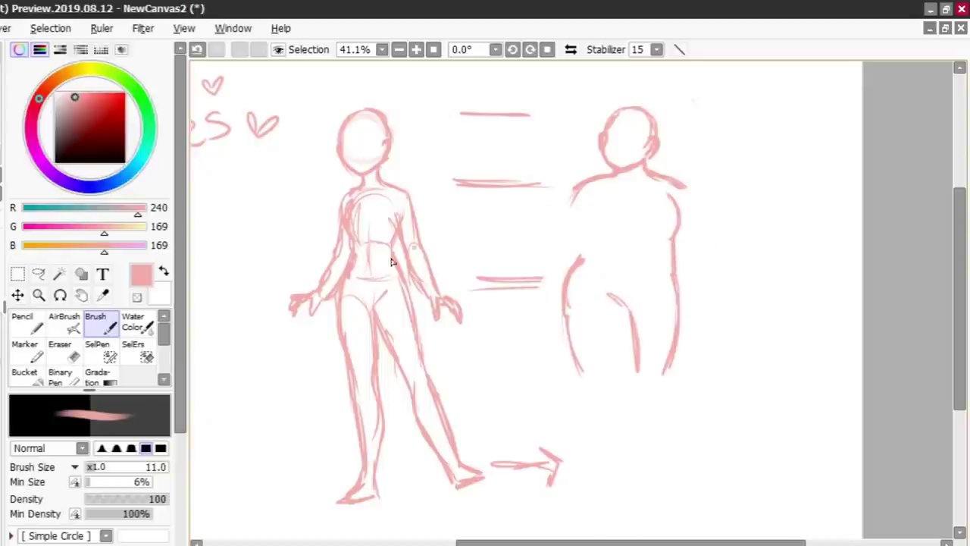
pyautogui.click(72, 354)
pyautogui.moveTo(674, 247)
pyautogui.mouseDown()
pyautogui.moveTo(675, 271)
pyautogui.moveTo(671, 238)
pyautogui.mouseUp()
pyautogui.click(114, 322)
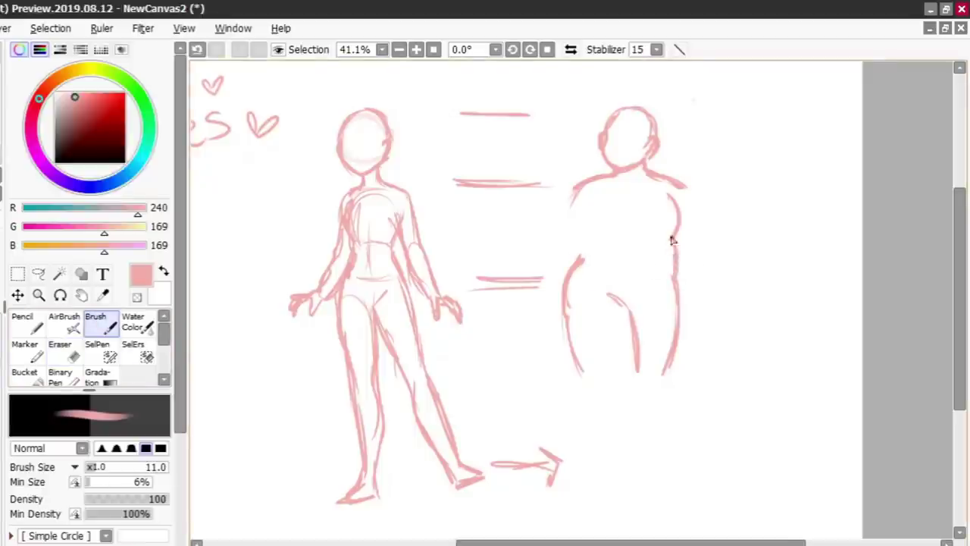
# - Try full upper arms hanging from both shoulders of the plus-size figure
pyautogui.moveTo(574, 185)
pyautogui.mouseDown()
pyautogui.moveTo(560, 233)
pyautogui.moveTo(598, 219)
pyautogui.moveTo(582, 261)
pyautogui.moveTo(562, 226)
pyautogui.moveTo(566, 262)
pyautogui.mouseUp()
pyautogui.moveTo(562, 228); pyautogui.dragTo(570, 264)
pyautogui.moveTo(602, 206); pyautogui.dragTo(600, 244)
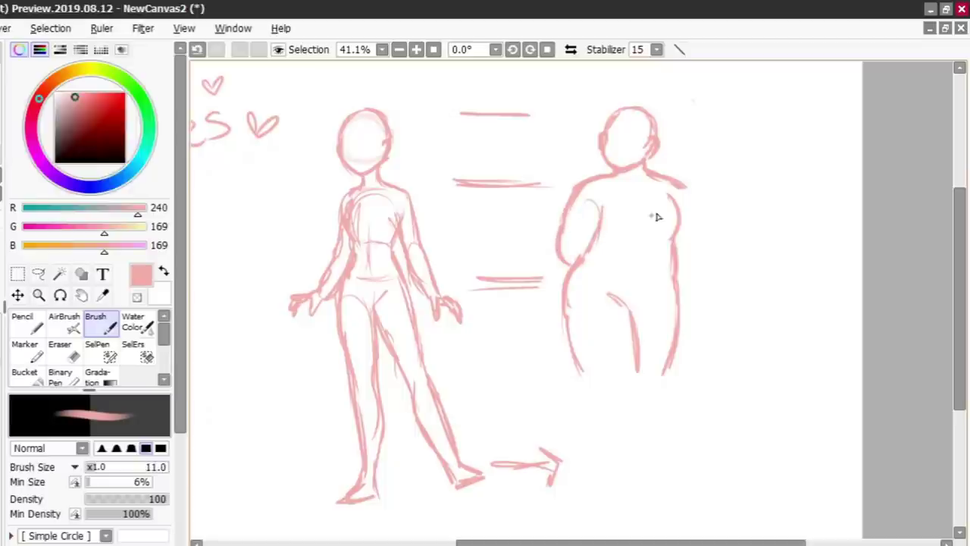
pyautogui.moveTo(689, 209); pyautogui.dragTo(686, 239)
# - Erase the plus-size figure's arms, torso, hips and thighs, leaving only the head
pyautogui.click(65, 353)
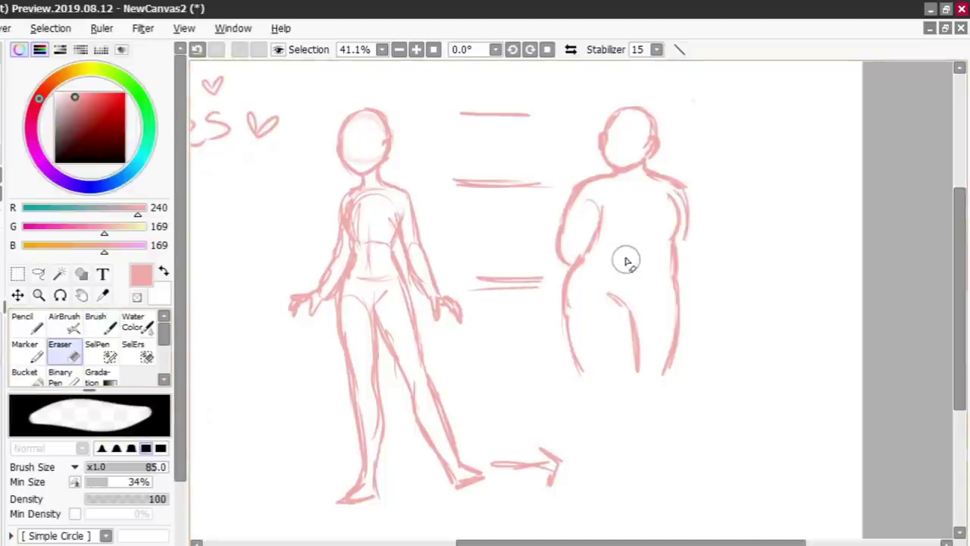
pyautogui.moveTo(589, 250)
pyautogui.mouseDown()
pyautogui.moveTo(596, 221)
pyautogui.moveTo(576, 230)
pyautogui.moveTo(579, 177)
pyautogui.mouseUp()
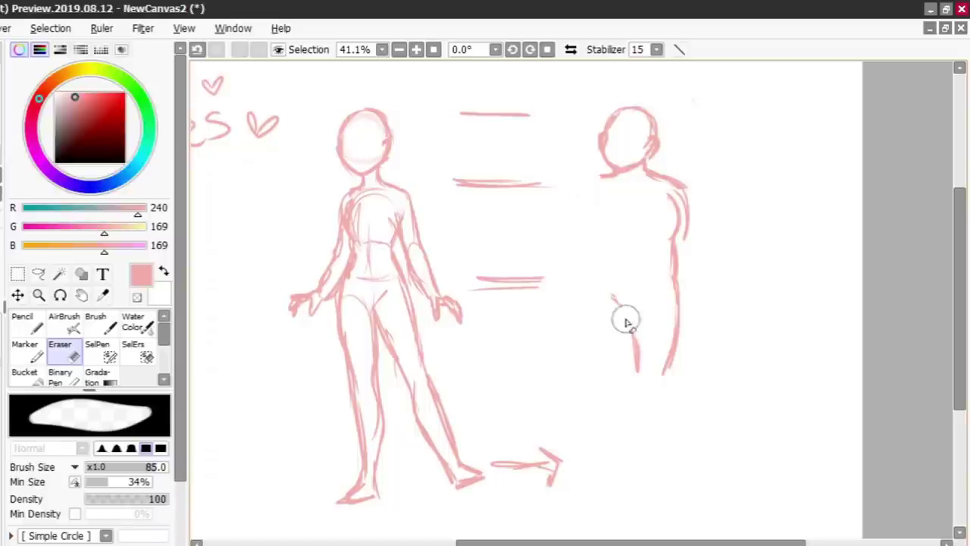
pyautogui.press('n')
pyautogui.moveTo(610, 294)
pyautogui.mouseDown()
pyautogui.moveTo(630, 301)
pyautogui.moveTo(635, 379)
pyautogui.mouseUp()
pyautogui.moveTo(677, 303)
pyautogui.mouseDown()
pyautogui.moveTo(674, 200)
pyautogui.moveTo(654, 201)
pyautogui.moveTo(664, 177)
pyautogui.mouseUp()
pyautogui.moveTo(666, 373); pyautogui.dragTo(678, 297)
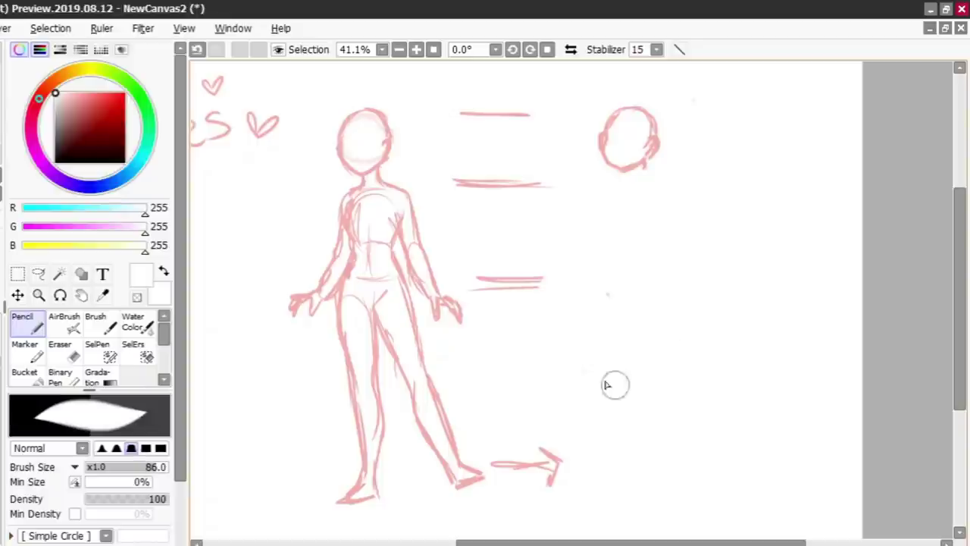
# - Sketch the plus-size figure's neck, a wide oval ribcage, a larger rounded belly and hip shape, and full thighs in Pencil
pyautogui.press('n')
pyautogui.moveTo(622, 168); pyautogui.dragTo(622, 179)
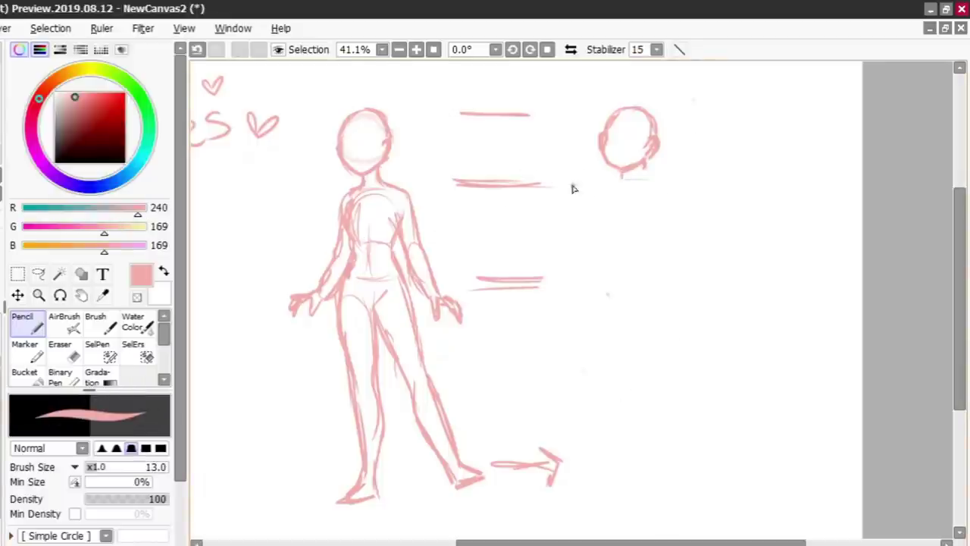
pyautogui.moveTo(659, 187)
pyautogui.mouseDown()
pyautogui.moveTo(591, 201)
pyautogui.moveTo(686, 220)
pyautogui.moveTo(651, 175)
pyautogui.moveTo(607, 234)
pyautogui.moveTo(647, 259)
pyautogui.mouseUp()
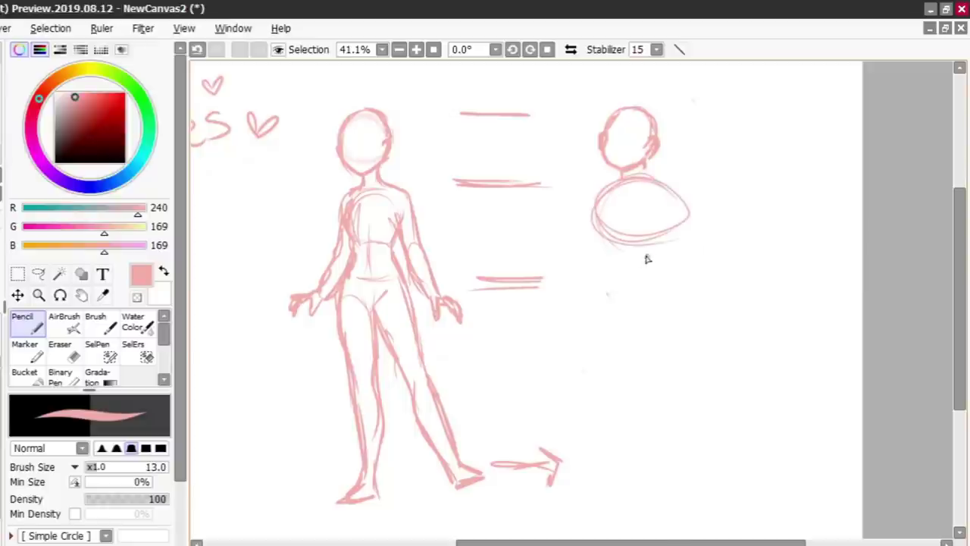
pyautogui.moveTo(657, 325)
pyautogui.mouseDown()
pyautogui.moveTo(576, 299)
pyautogui.moveTo(683, 299)
pyautogui.moveTo(558, 322)
pyautogui.moveTo(665, 270)
pyautogui.moveTo(589, 257)
pyautogui.moveTo(605, 379)
pyautogui.mouseUp()
# - Sketch rounded forearm shapes angled outward from both upper arms of the plus-size figure
pyautogui.moveTo(573, 243)
pyautogui.mouseDown()
pyautogui.moveTo(583, 188)
pyautogui.moveTo(569, 208)
pyautogui.moveTo(589, 244)
pyautogui.moveTo(655, 174)
pyautogui.moveTo(702, 218)
pyautogui.moveTo(700, 201)
pyautogui.moveTo(626, 249)
pyautogui.moveTo(550, 253)
pyautogui.moveTo(549, 221)
pyautogui.mouseUp()
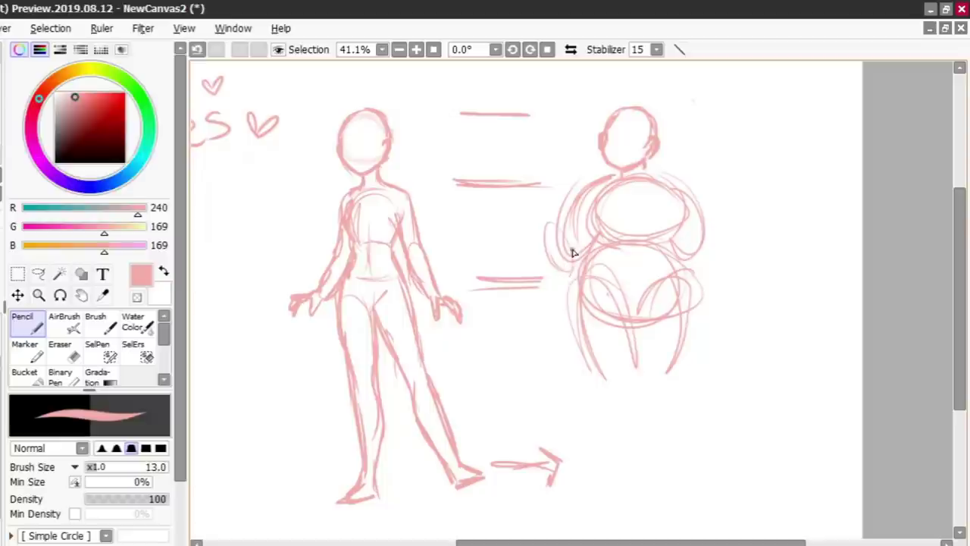
pyautogui.moveTo(574, 253)
pyautogui.mouseDown()
pyautogui.moveTo(572, 280)
pyautogui.moveTo(563, 251)
pyautogui.moveTo(613, 249)
pyautogui.mouseUp()
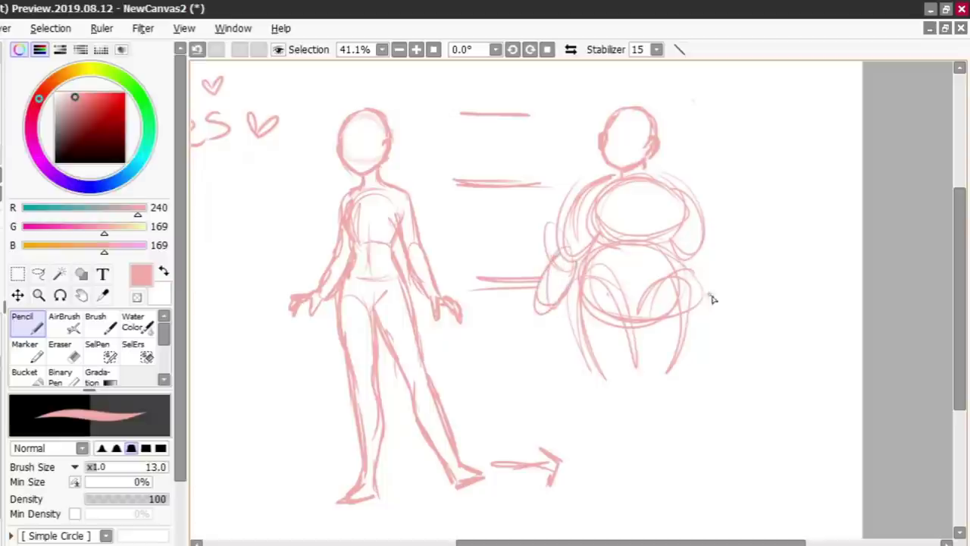
pyautogui.moveTo(712, 300)
pyautogui.mouseDown()
pyautogui.moveTo(732, 316)
pyautogui.moveTo(701, 312)
pyautogui.mouseUp()
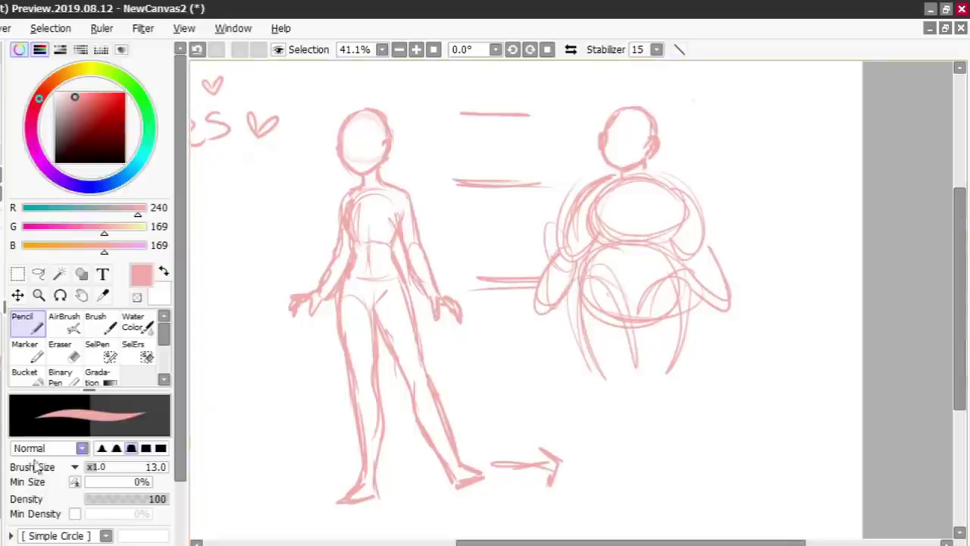
# - Outline the plus-size torso sides, wide hips and thighs with bolder lines over the faded construction shapes
pyautogui.moveTo(584, 262); pyautogui.dragTo(584, 343)
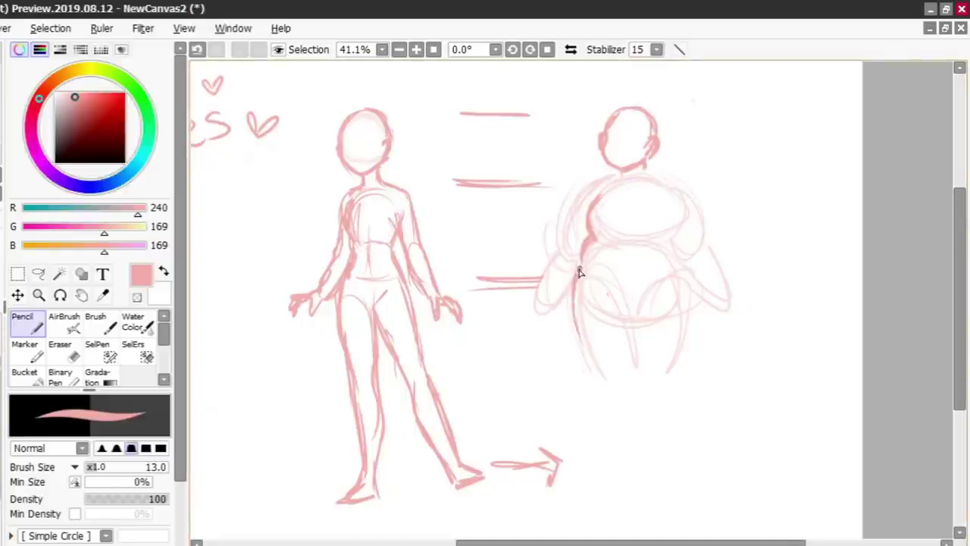
pyautogui.moveTo(580, 273); pyautogui.dragTo(602, 374)
pyautogui.moveTo(577, 318); pyautogui.dragTo(598, 379)
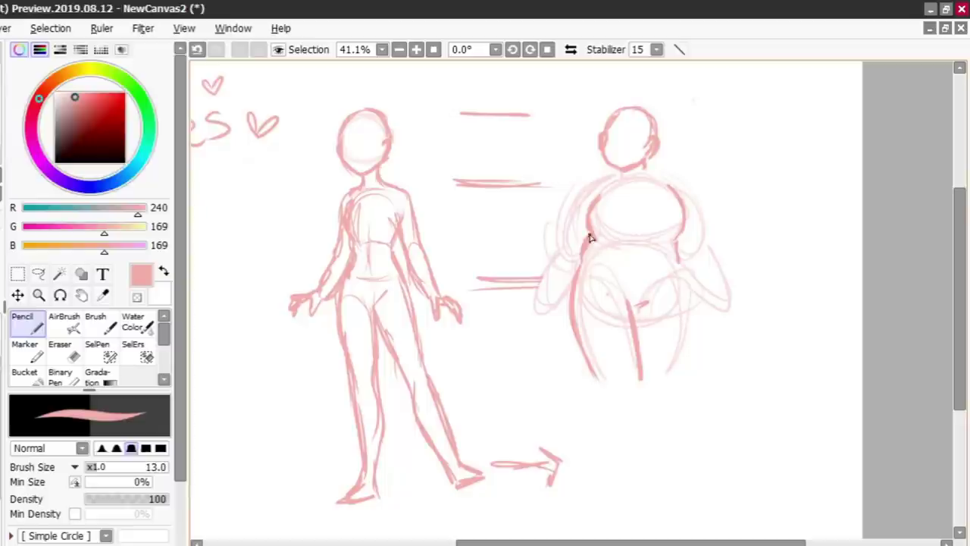
# - Outline the plus-size figure's shoulders, arms and hands, and complete the lower legs and feet
pyautogui.moveTo(619, 174)
pyautogui.mouseDown()
pyautogui.moveTo(591, 187)
pyautogui.moveTo(593, 197)
pyautogui.moveTo(569, 220)
pyautogui.mouseUp()
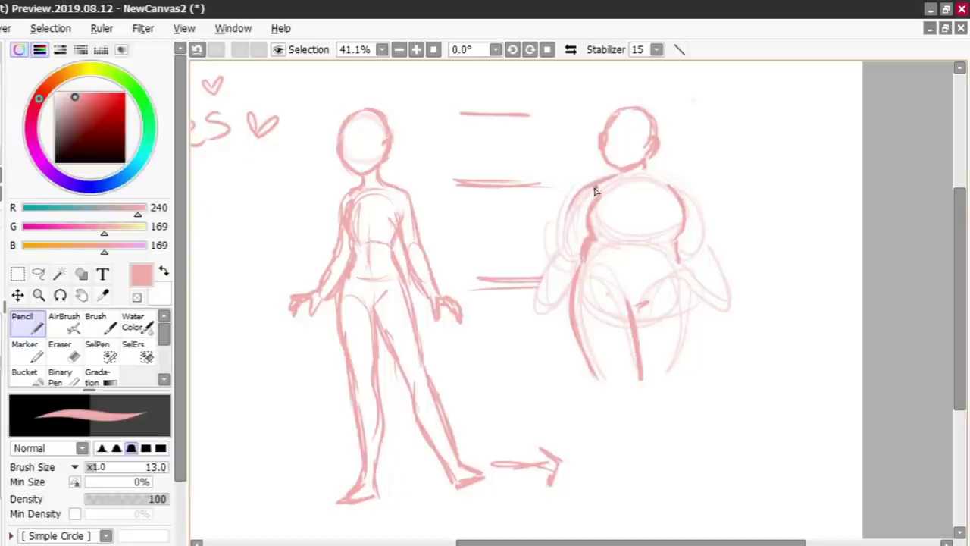
pyautogui.moveTo(595, 188); pyautogui.dragTo(568, 244)
pyautogui.moveTo(577, 206); pyautogui.dragTo(569, 230)
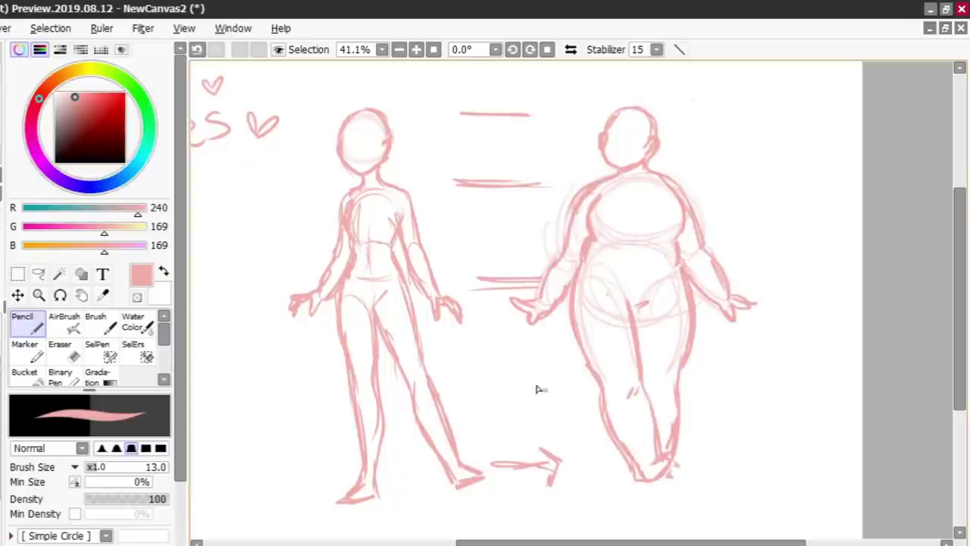
# - Clear the plus-size figure's crossed legs and redraw its thighs in a wider stance with the Brush
pyautogui.moveTo(660, 379)
pyautogui.mouseDown()
pyautogui.moveTo(654, 423)
pyautogui.moveTo(618, 429)
pyautogui.moveTo(635, 476)
pyautogui.moveTo(677, 449)
pyautogui.moveTo(673, 467)
pyautogui.moveTo(621, 492)
pyautogui.moveTo(684, 392)
pyautogui.moveTo(678, 425)
pyautogui.moveTo(675, 384)
pyautogui.moveTo(633, 383)
pyautogui.moveTo(613, 279)
pyautogui.mouseUp()
pyautogui.moveTo(679, 399); pyautogui.dragTo(682, 325)
pyautogui.moveTo(602, 345)
pyautogui.mouseDown()
pyautogui.moveTo(588, 308)
pyautogui.moveTo(579, 330)
pyautogui.moveTo(568, 323)
pyautogui.moveTo(569, 336)
pyautogui.moveTo(579, 277)
pyautogui.moveTo(585, 360)
pyautogui.moveTo(570, 297)
pyautogui.moveTo(574, 355)
pyautogui.moveTo(630, 350)
pyautogui.mouseUp()
pyautogui.click(108, 325)
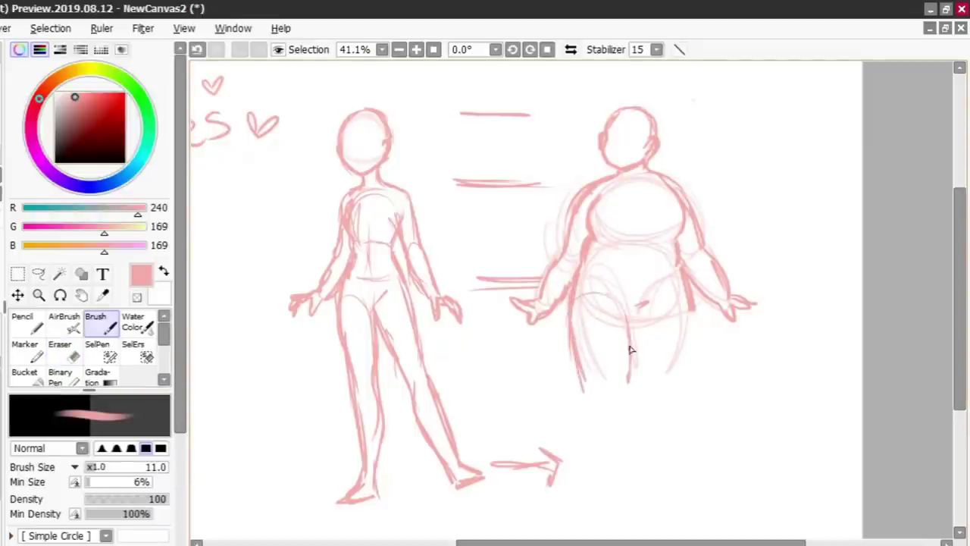
pyautogui.moveTo(627, 305); pyautogui.dragTo(629, 385)
pyautogui.moveTo(630, 347); pyautogui.dragTo(629, 393)
pyautogui.moveTo(629, 313); pyautogui.dragTo(665, 393)
pyautogui.moveTo(699, 325); pyautogui.dragTo(715, 381)
# - Draw the pink plus-size figure's lower legs, feet, knee marks and crotch line to complete the open stance
pyautogui.moveTo(583, 379)
pyautogui.mouseDown()
pyautogui.moveTo(604, 479)
pyautogui.moveTo(594, 486)
pyautogui.mouseUp()
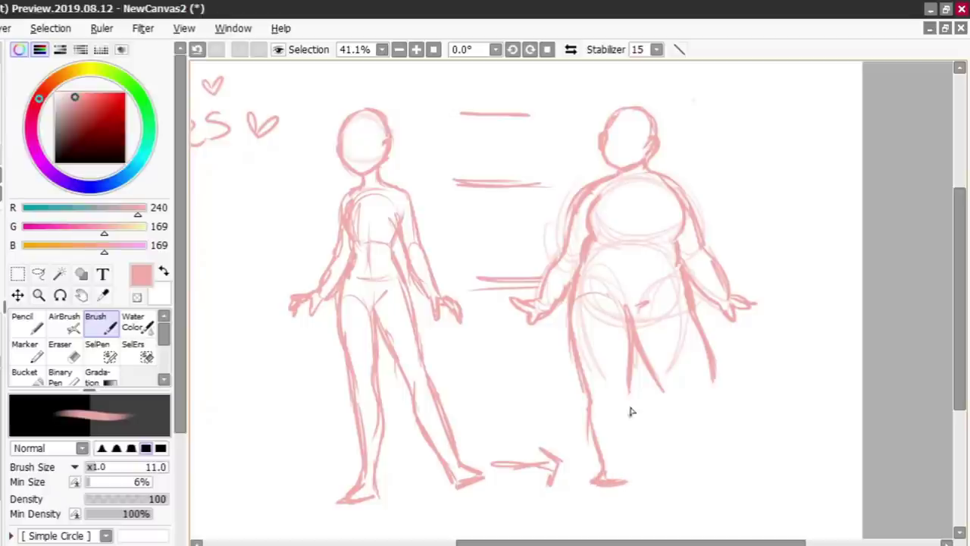
pyautogui.moveTo(630, 395)
pyautogui.mouseDown()
pyautogui.moveTo(635, 470)
pyautogui.moveTo(626, 481)
pyautogui.mouseUp()
pyautogui.moveTo(588, 385); pyautogui.dragTo(625, 472)
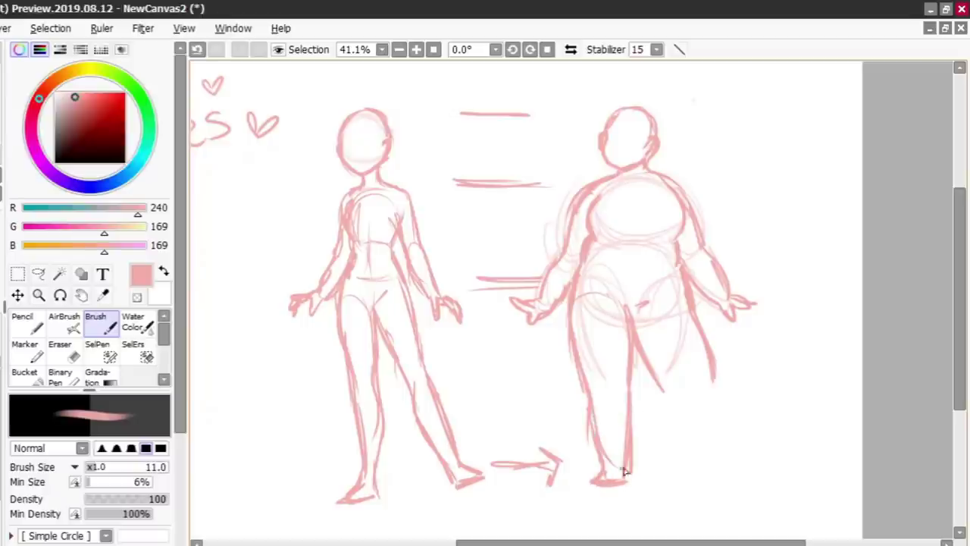
pyautogui.moveTo(658, 379)
pyautogui.mouseDown()
pyautogui.moveTo(682, 436)
pyautogui.moveTo(710, 466)
pyautogui.mouseUp()
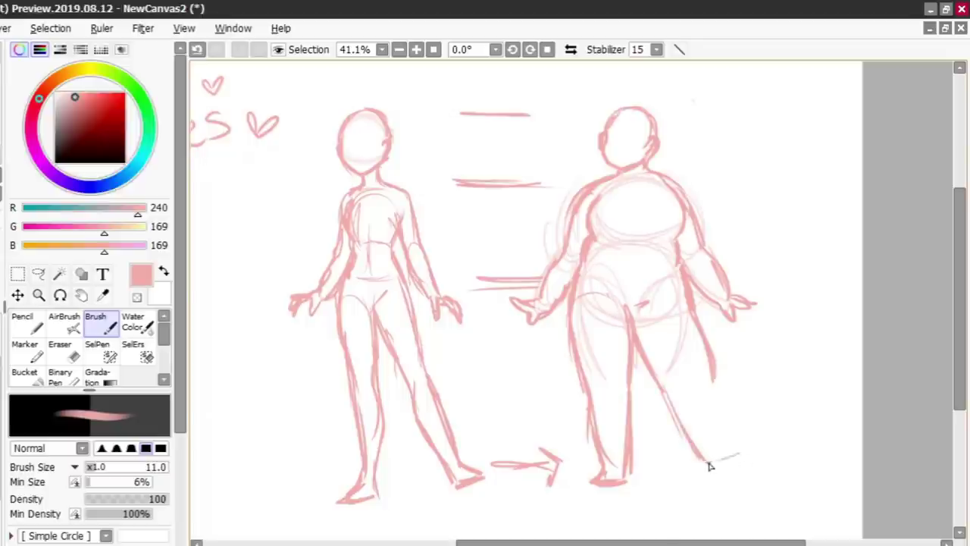
pyautogui.moveTo(710, 465); pyautogui.dragTo(735, 456)
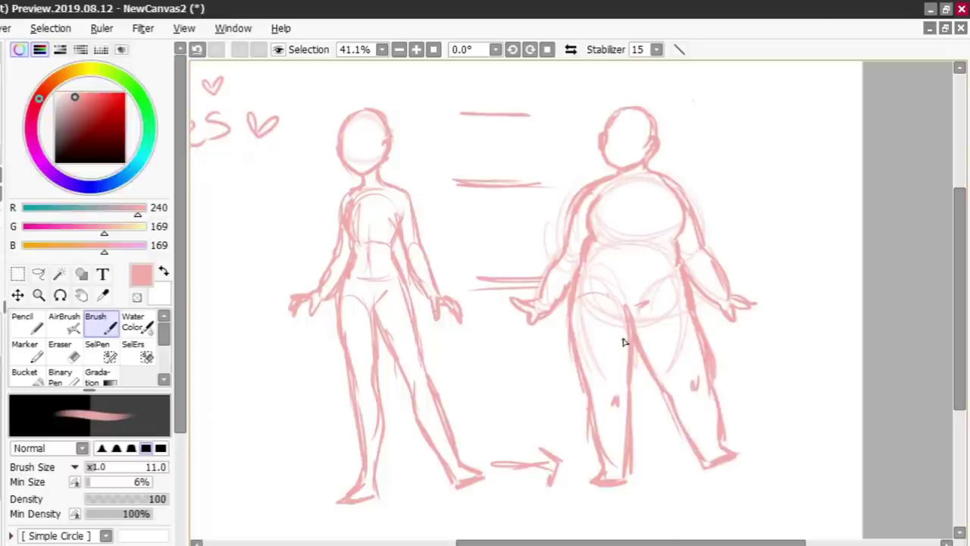
pyautogui.moveTo(623, 343); pyautogui.dragTo(639, 404)
pyautogui.moveTo(617, 294); pyautogui.dragTo(635, 304)
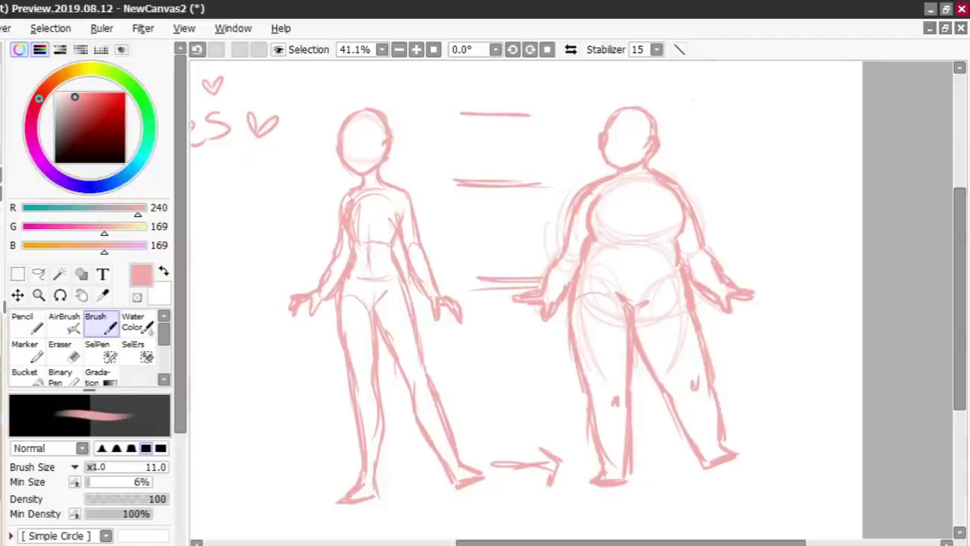
# - Set the Pencil to a light green (RGB 155, 225, 126) for a new figure on the blank canvas beside the pink one
pyautogui.click(17, 295)
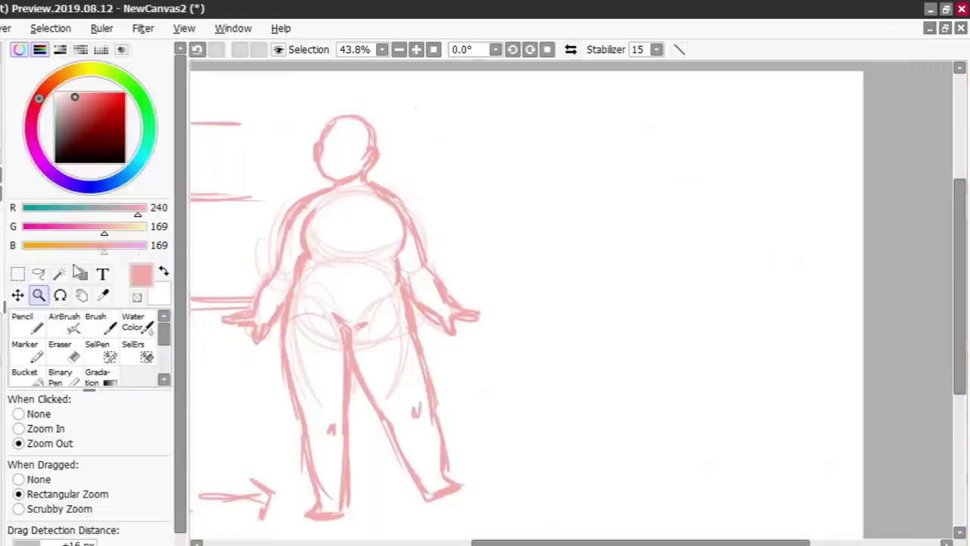
pyautogui.moveTo(254, 417); pyautogui.dragTo(282, 372)
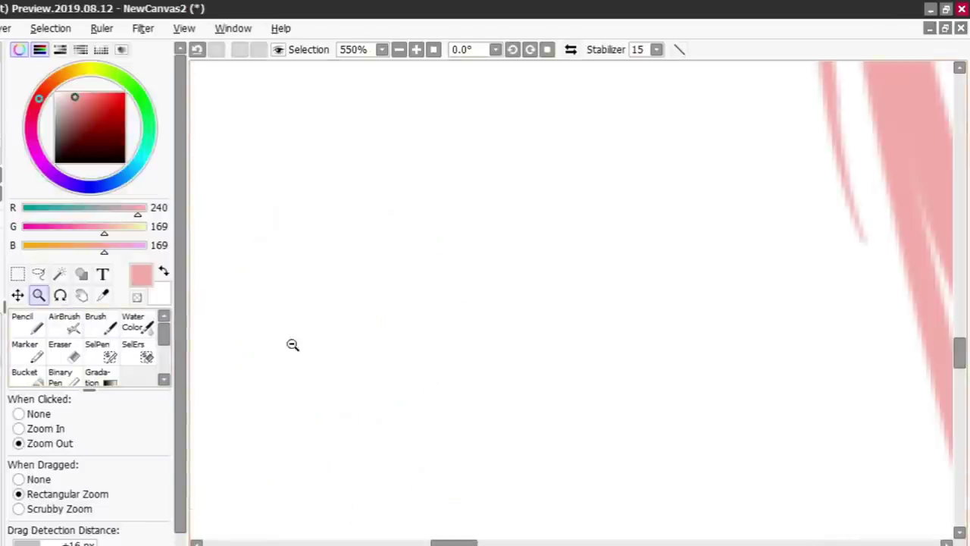
pyautogui.scroll(-5, 723, 228)
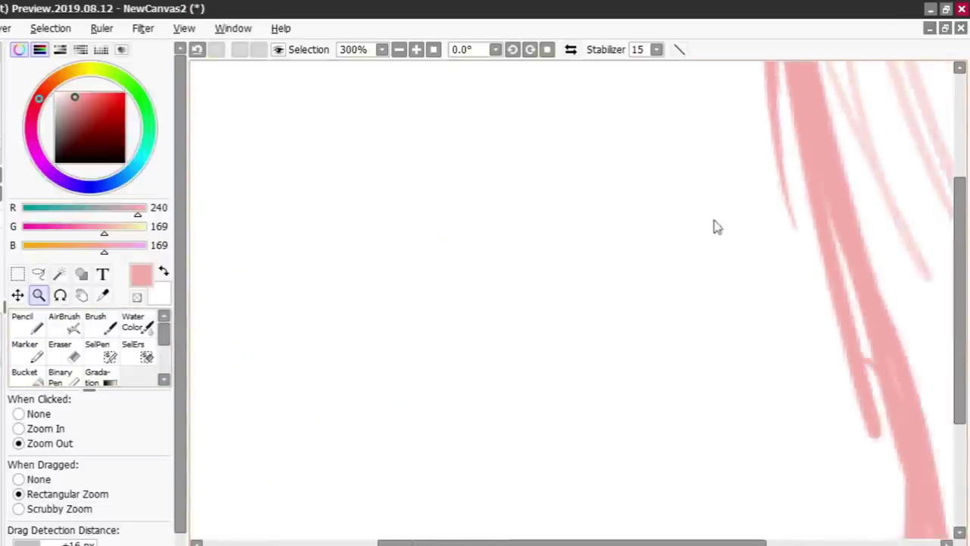
pyautogui.hotkey('ctrl', '0')
pyautogui.moveTo(433, 100); pyautogui.dragTo(905, 464)
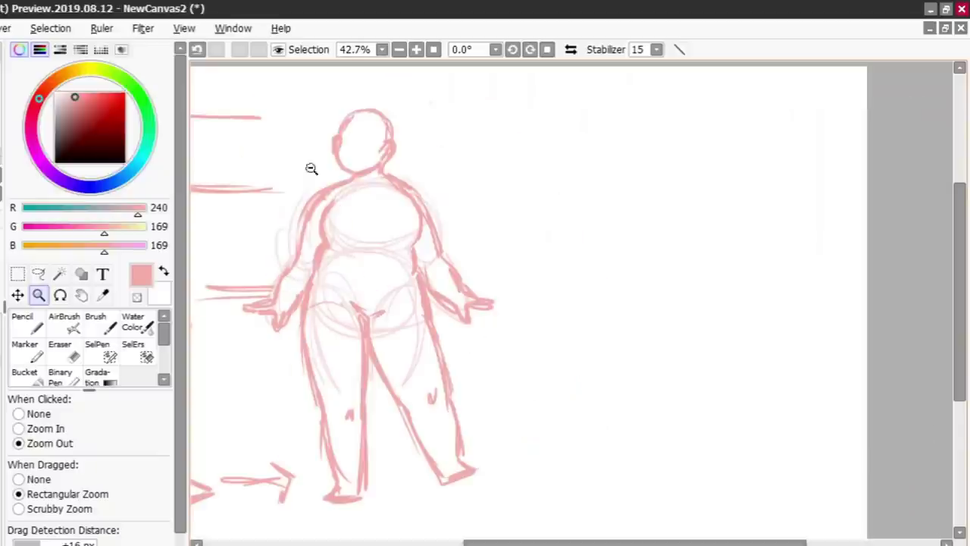
pyautogui.moveTo(509, 543); pyautogui.dragTo(526, 543)
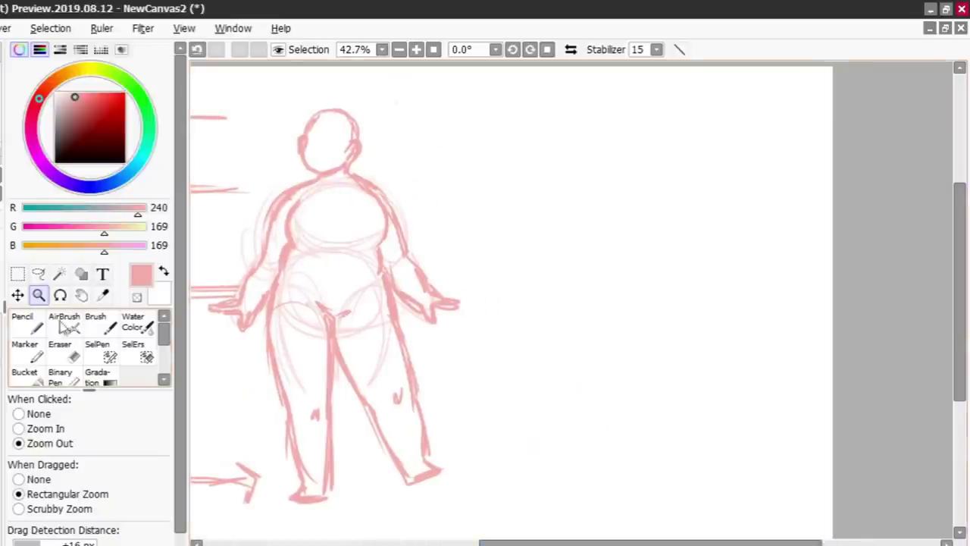
pyautogui.click(30, 328)
pyautogui.click(131, 83)
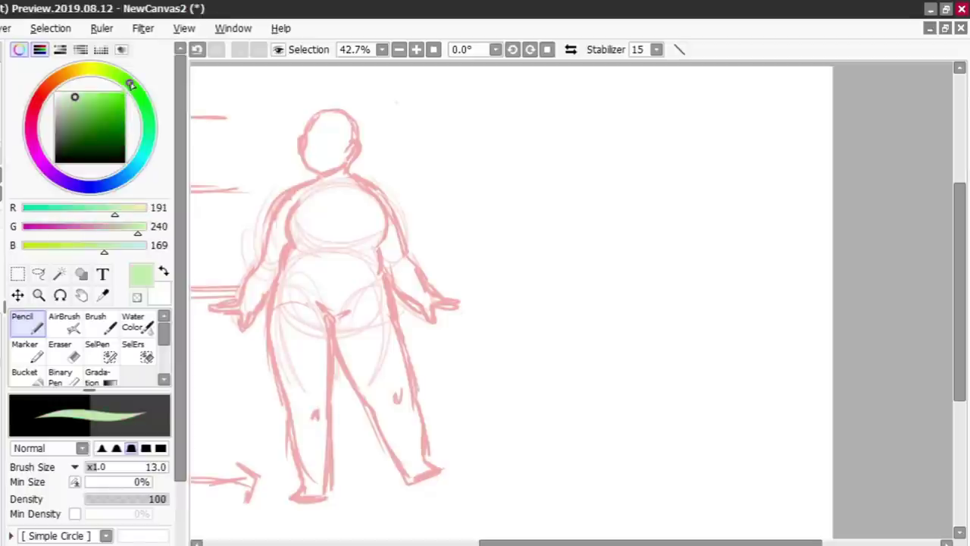
pyautogui.click(83, 100)
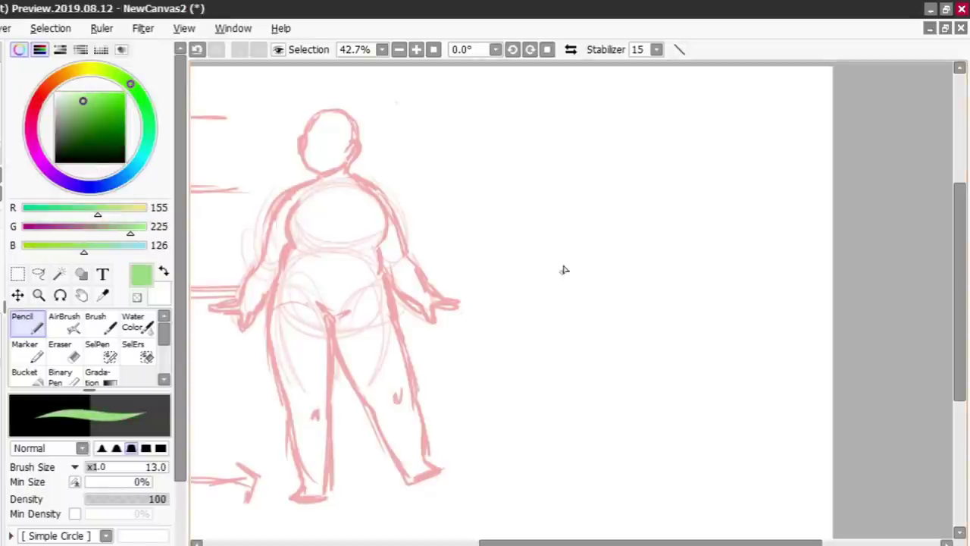
pyautogui.moveTo(568, 241)
pyautogui.mouseDown()
pyautogui.moveTo(500, 310)
pyautogui.moveTo(585, 337)
pyautogui.mouseUp()
pyautogui.moveTo(612, 241); pyautogui.dragTo(606, 370)
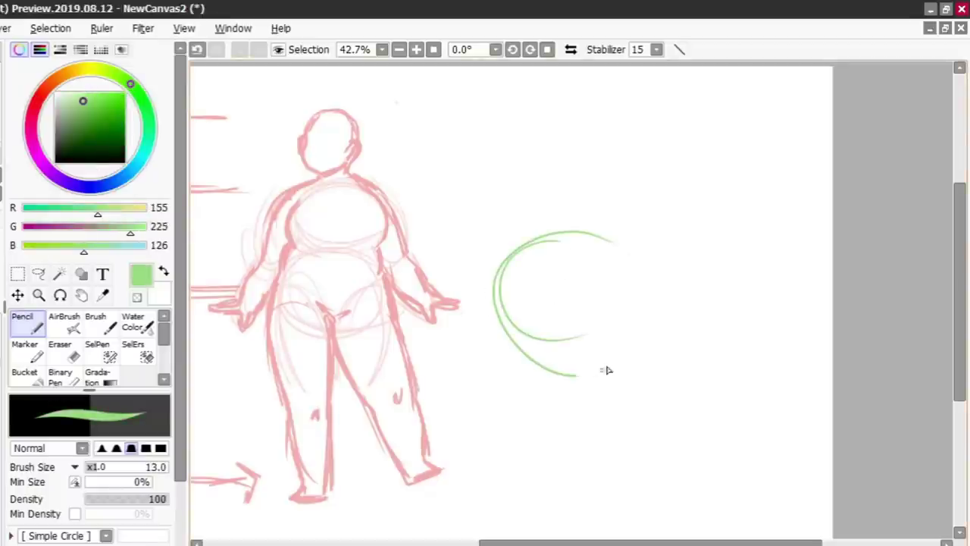
pyautogui.click(197, 50)
pyautogui.click(197, 49)
# - Sketch a green figure from three stacked circles: head, small chest and a much larger hip circle
pyautogui.moveTo(540, 263); pyautogui.dragTo(504, 311)
pyautogui.moveTo(613, 292)
pyautogui.mouseDown()
pyautogui.moveTo(528, 356)
pyautogui.moveTo(571, 242)
pyautogui.moveTo(568, 347)
pyautogui.moveTo(498, 272)
pyautogui.moveTo(570, 248)
pyautogui.moveTo(517, 200)
pyautogui.moveTo(586, 227)
pyautogui.moveTo(512, 205)
pyautogui.moveTo(587, 236)
pyautogui.moveTo(509, 202)
pyautogui.moveTo(476, 307)
pyautogui.mouseUp()
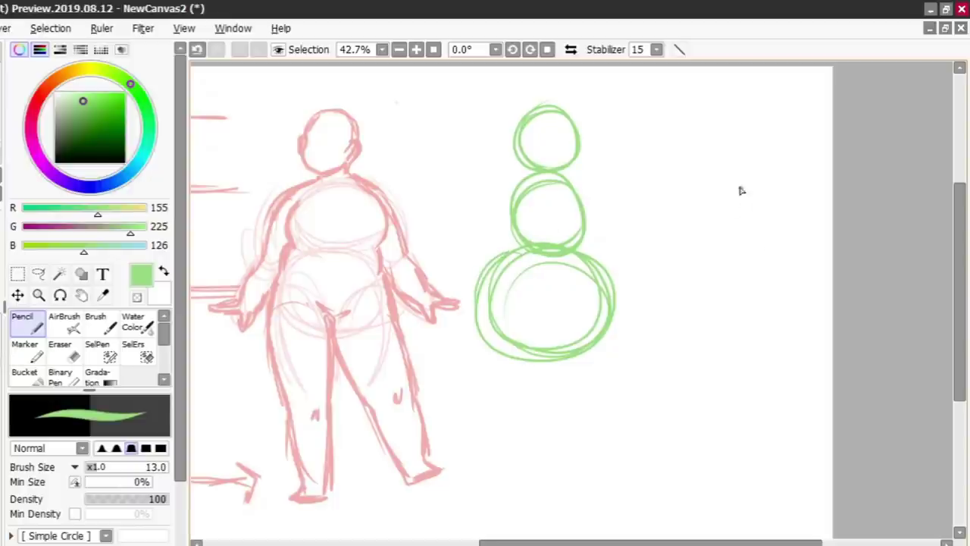
pyautogui.moveTo(750, 183)
pyautogui.mouseDown()
pyautogui.moveTo(712, 310)
pyautogui.moveTo(704, 193)
pyautogui.mouseUp()
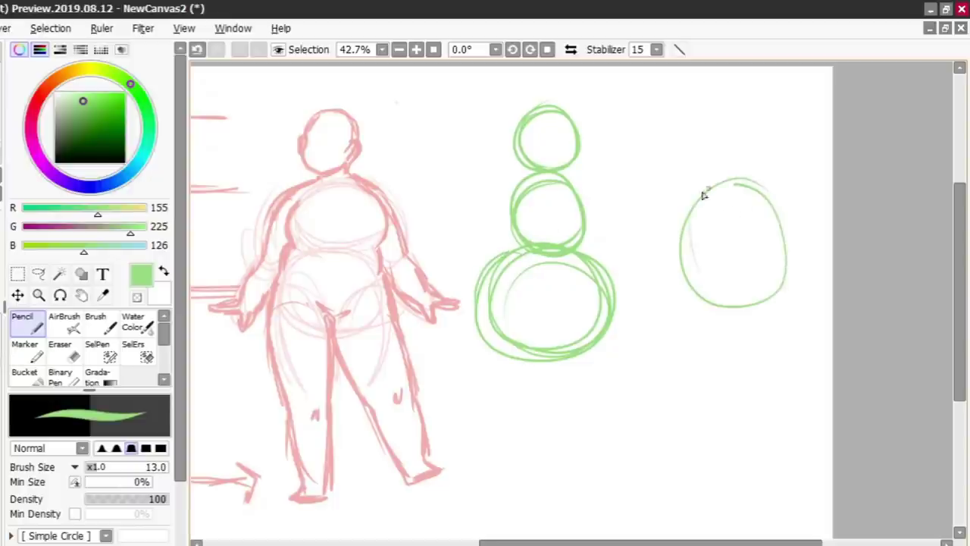
pyautogui.click(197, 49)
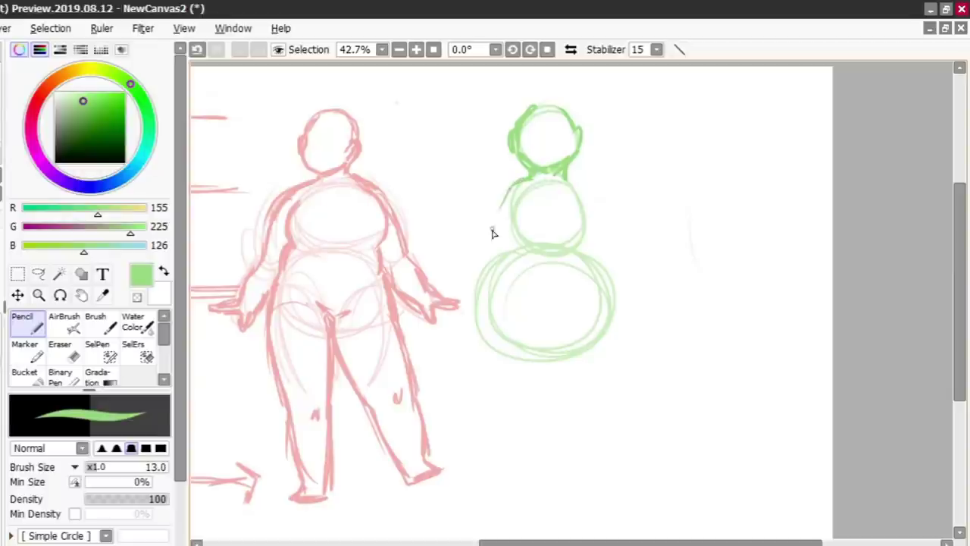
# - Outline the green pear-shaped figure's head, shoulders, arms tucked behind the back, narrow chest, wide hips and tapering legs
pyautogui.moveTo(490, 224)
pyautogui.mouseDown()
pyautogui.moveTo(507, 184)
pyautogui.moveTo(492, 218)
pyautogui.mouseUp()
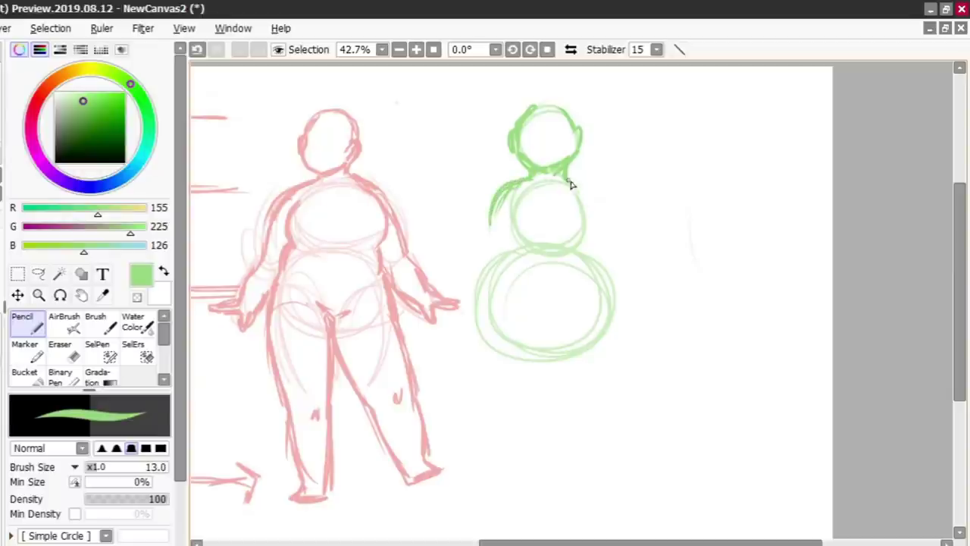
pyautogui.moveTo(571, 185); pyautogui.dragTo(601, 218)
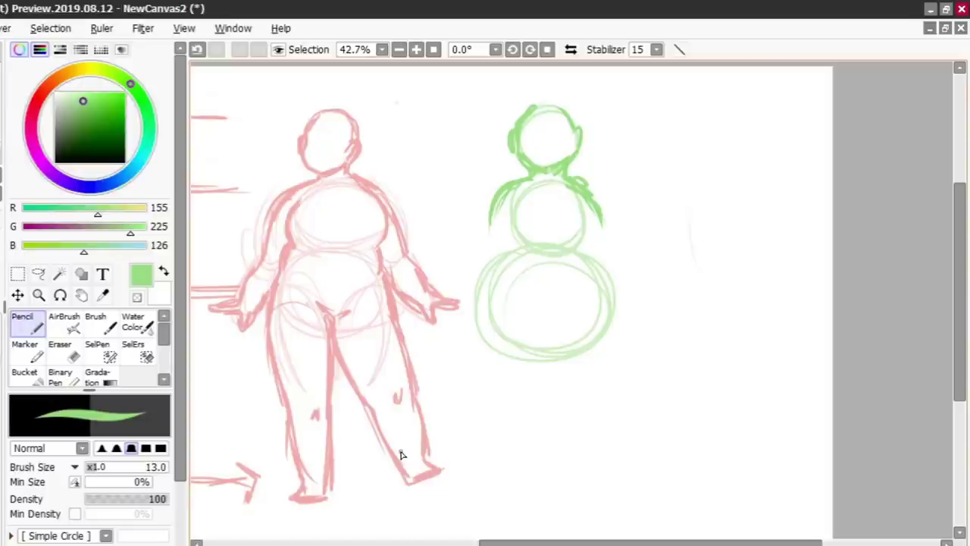
pyautogui.moveTo(585, 186)
pyautogui.mouseDown()
pyautogui.moveTo(598, 234)
pyautogui.moveTo(478, 305)
pyautogui.moveTo(538, 470)
pyautogui.moveTo(583, 389)
pyautogui.moveTo(571, 453)
pyautogui.mouseUp()
pyautogui.moveTo(551, 246); pyautogui.dragTo(565, 237)
pyautogui.moveTo(536, 179)
pyautogui.mouseDown()
pyautogui.moveTo(561, 185)
pyautogui.moveTo(496, 248)
pyautogui.mouseUp()
pyautogui.moveTo(491, 205); pyautogui.dragTo(480, 262)
pyautogui.moveTo(595, 191); pyautogui.dragTo(608, 261)
pyautogui.moveTo(537, 105); pyautogui.dragTo(569, 125)
# - Sketch a third figure in purple (RGB 176, 126, 225) with a small head, wide round torso, chest circles, smaller hips and arm lines
pyautogui.click(60, 179)
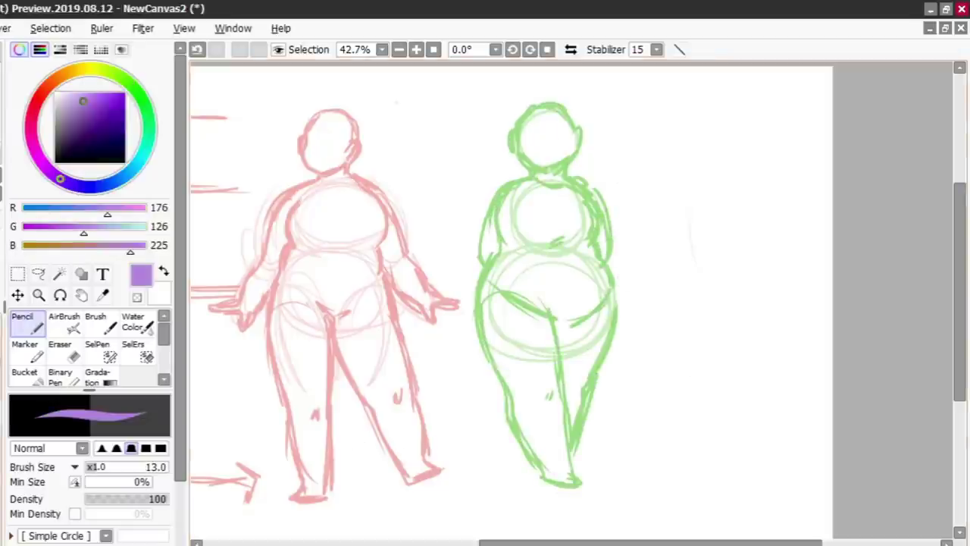
pyautogui.moveTo(694, 198)
pyautogui.mouseDown()
pyautogui.moveTo(673, 256)
pyautogui.moveTo(781, 265)
pyautogui.mouseUp()
pyautogui.moveTo(739, 120); pyautogui.dragTo(720, 165)
pyautogui.moveTo(708, 196); pyautogui.dragTo(682, 226)
pyautogui.moveTo(751, 189); pyautogui.dragTo(774, 226)
pyautogui.moveTo(721, 336); pyautogui.dragTo(709, 265)
pyautogui.moveTo(667, 206); pyautogui.dragTo(651, 277)
pyautogui.moveTo(779, 203); pyautogui.dragTo(795, 261)
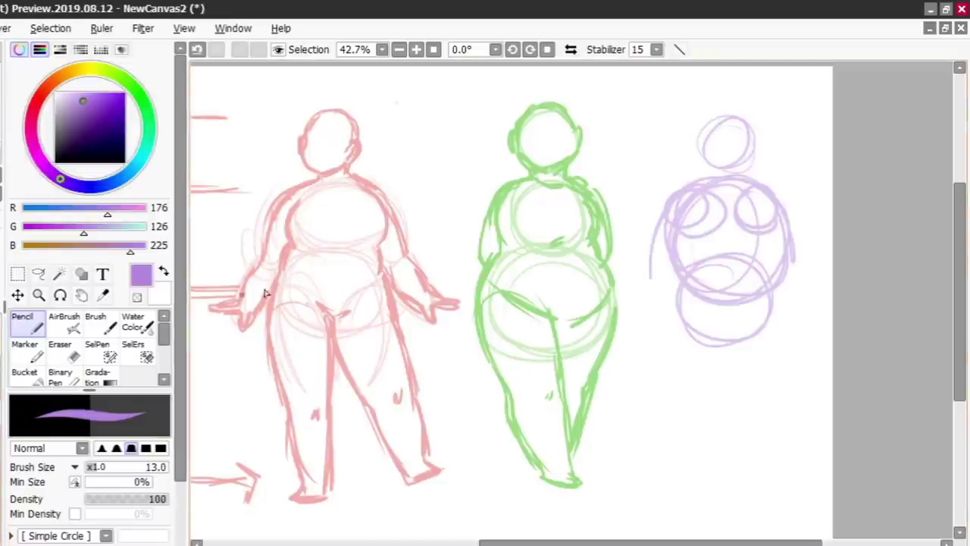
# - Outline the purple figure's neck, shoulders and torso sides with bolder lines over the construction shapes
pyautogui.moveTo(713, 111); pyautogui.dragTo(702, 166)
pyautogui.moveTo(703, 172)
pyautogui.mouseDown()
pyautogui.moveTo(752, 158)
pyautogui.moveTo(650, 255)
pyautogui.mouseUp()
pyautogui.moveTo(617, 358)
pyautogui.mouseDown()
pyautogui.moveTo(647, 358)
pyautogui.moveTo(542, 358)
pyautogui.mouseUp()
pyautogui.moveTo(687, 185); pyautogui.dragTo(691, 237)
pyautogui.moveTo(706, 233); pyautogui.dragTo(704, 290)
pyautogui.moveTo(606, 196)
pyautogui.mouseDown()
pyautogui.moveTo(601, 302)
pyautogui.moveTo(582, 379)
pyautogui.mouseUp()
# - Outline the purple figure's legs and feet, the hanging belly curve and the arms
pyautogui.moveTo(651, 333); pyautogui.dragTo(621, 402)
pyautogui.moveTo(587, 357); pyautogui.dragTo(591, 474)
pyautogui.moveTo(638, 387); pyautogui.dragTo(620, 485)
pyautogui.moveTo(652, 349); pyautogui.dragTo(678, 476)
pyautogui.moveTo(715, 296); pyautogui.dragTo(701, 398)
pyautogui.moveTo(613, 308); pyautogui.dragTo(708, 291)
pyautogui.moveTo(588, 210); pyautogui.dragTo(564, 322)
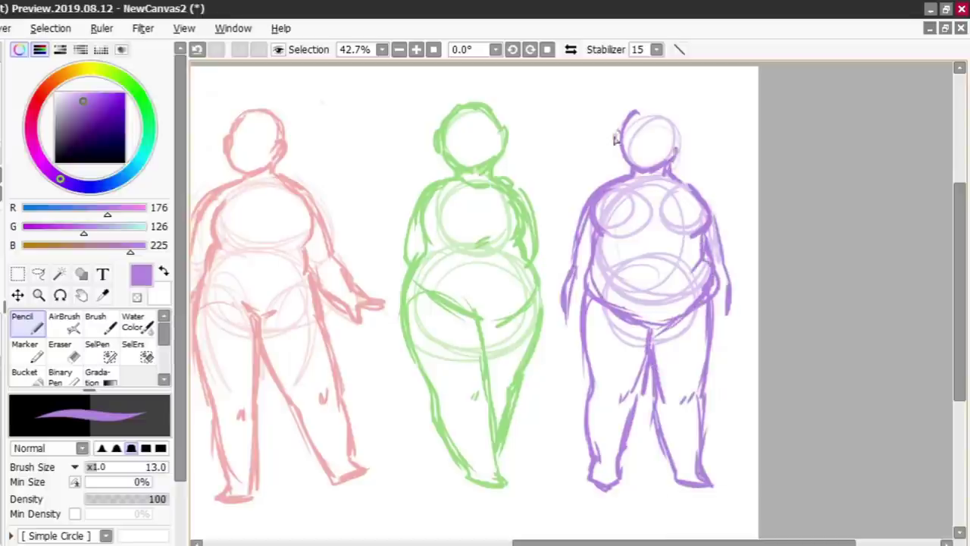
# - Complete the purple figure's ears, head outline and both hands
pyautogui.moveTo(617, 130); pyautogui.dragTo(621, 148)
pyautogui.moveTo(634, 113); pyautogui.dragTo(678, 130)
pyautogui.moveTo(679, 130); pyautogui.dragTo(675, 151)
pyautogui.moveTo(566, 310); pyautogui.dragTo(577, 340)
pyautogui.moveTo(727, 311); pyautogui.dragTo(716, 335)
pyautogui.moveTo(475, 496)
pyautogui.mouseDown()
pyautogui.moveTo(539, 496)
pyautogui.moveTo(531, 494)
pyautogui.mouseUp()
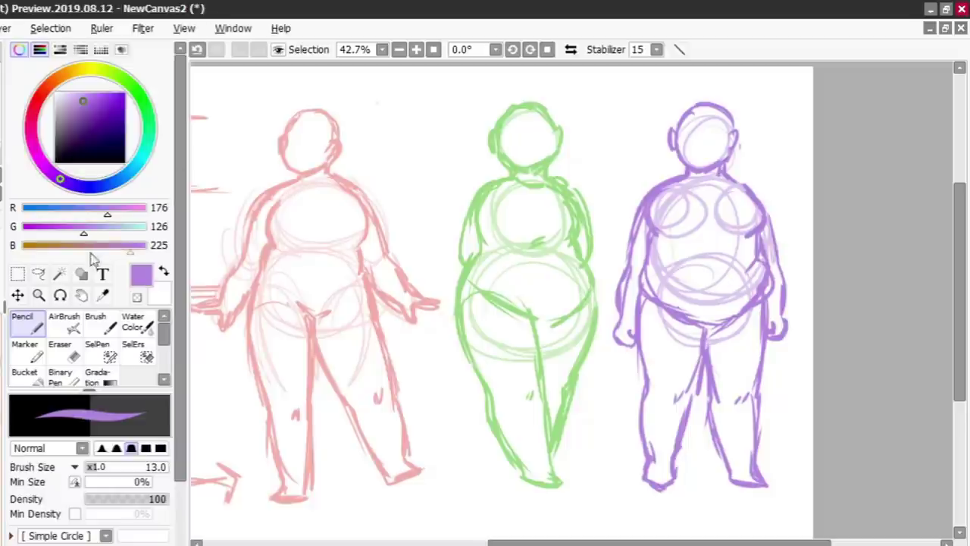
# - Draw bodysuit lines on the pink figure in darker red (RGB 192, 91, 91) and on the purple figure in darker purple (RGB 145, 88, 201)
pyautogui.keyDown('alt'); pyautogui.click(245, 230); pyautogui.keyUp('alt')
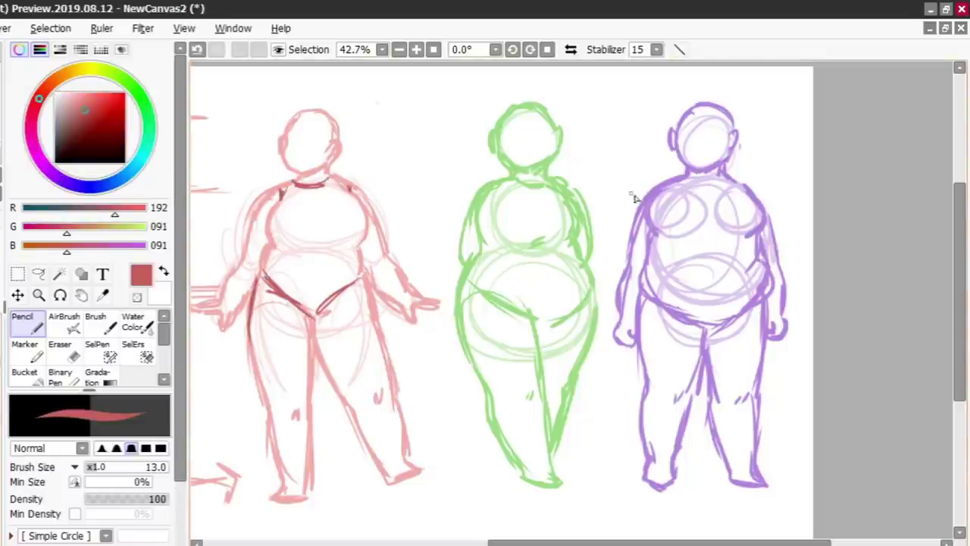
pyautogui.keyDown('alt'); pyautogui.click(760, 228); pyautogui.keyUp('alt')
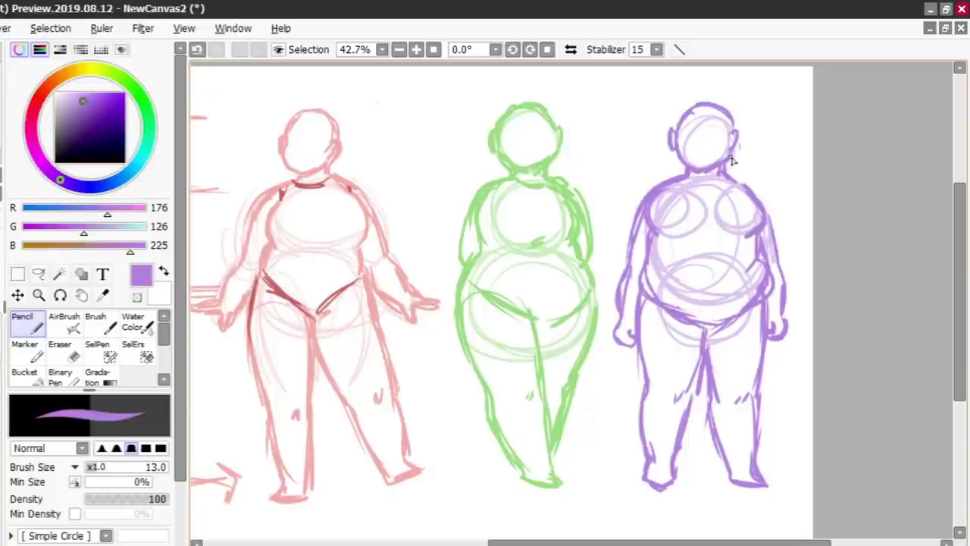
pyautogui.click(88, 109)
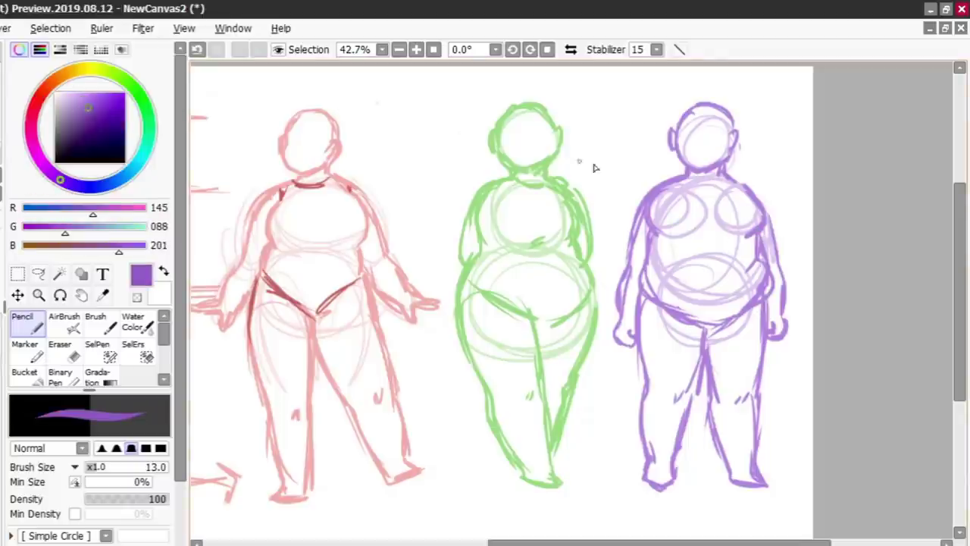
pyautogui.moveTo(686, 180)
pyautogui.mouseDown()
pyautogui.moveTo(724, 175)
pyautogui.moveTo(649, 224)
pyautogui.moveTo(650, 236)
pyautogui.moveTo(760, 222)
pyautogui.moveTo(751, 265)
pyautogui.mouseUp()
pyautogui.moveTo(657, 237)
pyautogui.mouseDown()
pyautogui.moveTo(645, 288)
pyautogui.moveTo(723, 316)
pyautogui.mouseUp()
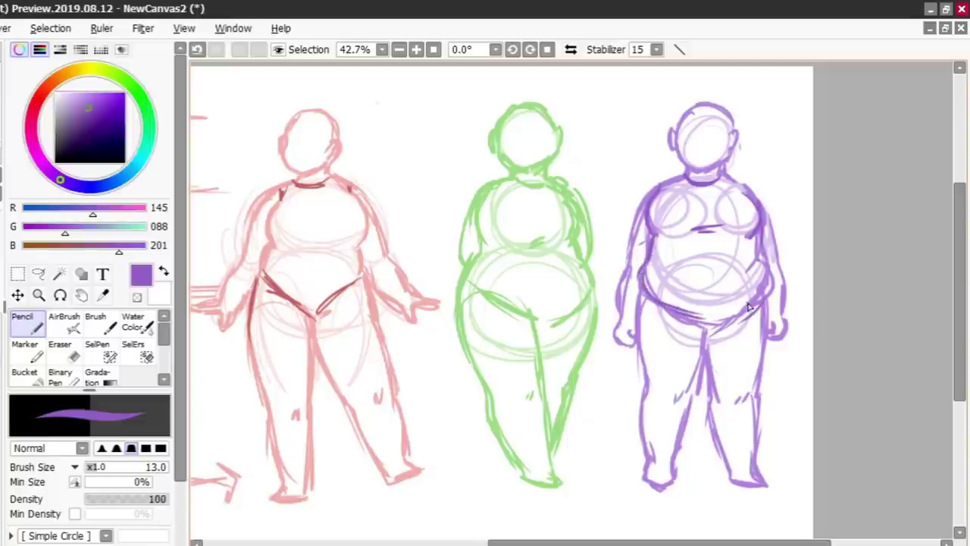
# - Trace the sides of the pink figure's bodysuit in the sampled darker red
pyautogui.keyDown('alt'); pyautogui.click(304, 190); pyautogui.keyUp('alt')
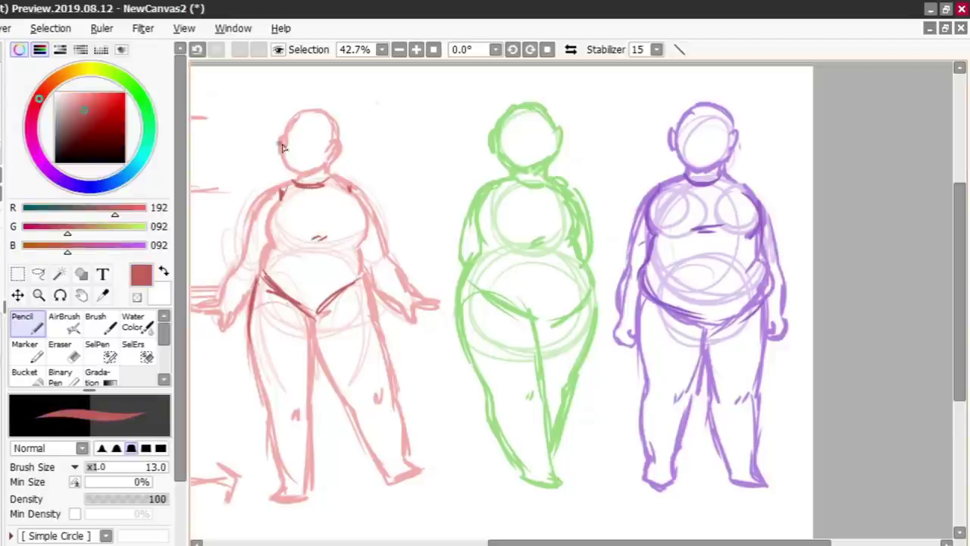
pyautogui.moveTo(285, 203); pyautogui.dragTo(271, 241)
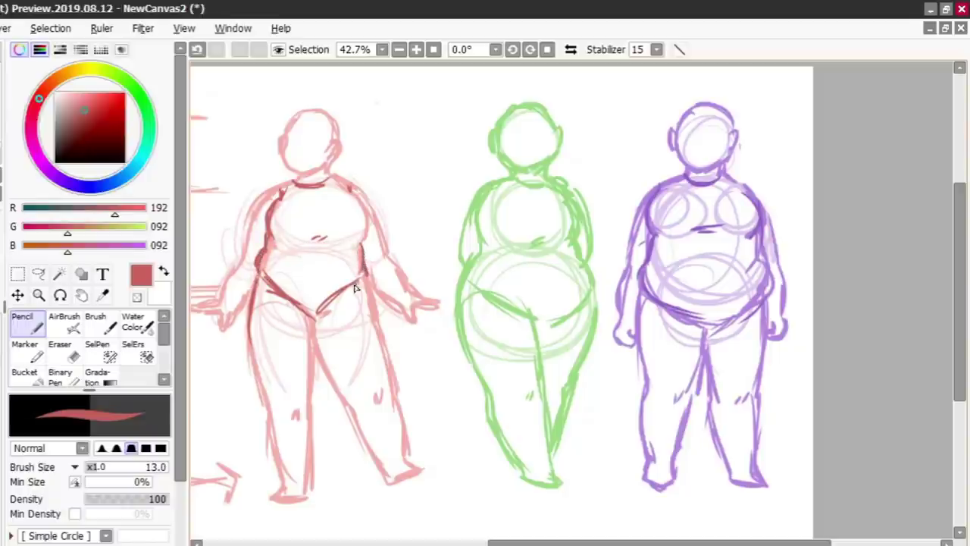
pyautogui.moveTo(354, 193)
pyautogui.mouseDown()
pyautogui.moveTo(367, 251)
pyautogui.moveTo(370, 233)
pyautogui.mouseUp()
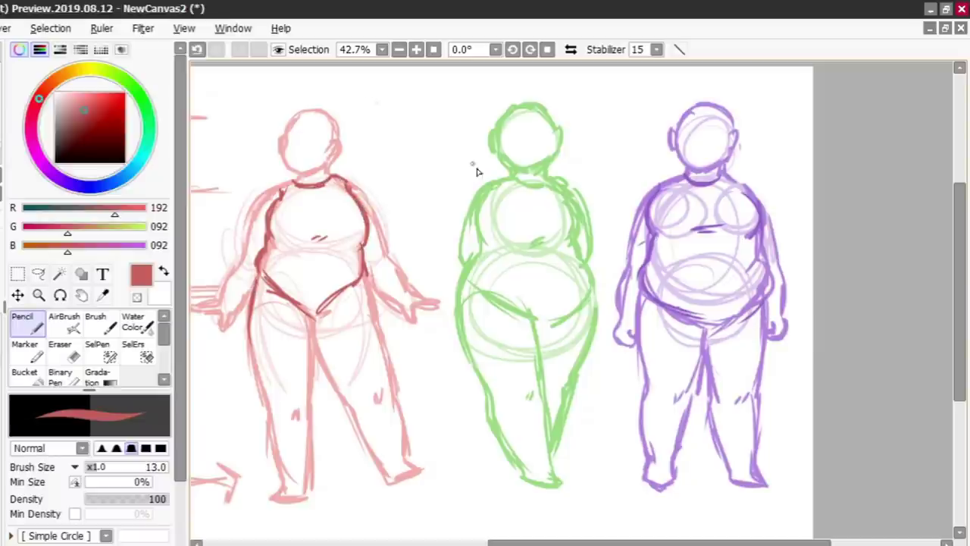
# - Draw the green figure's bodysuit lines in darker green (RGB 105, 186, 72)
pyautogui.keyDown('alt'); pyautogui.click(532, 190); pyautogui.keyUp('alt')
pyautogui.keyDown('alt'); pyautogui.click(470, 262); pyautogui.keyUp('alt')
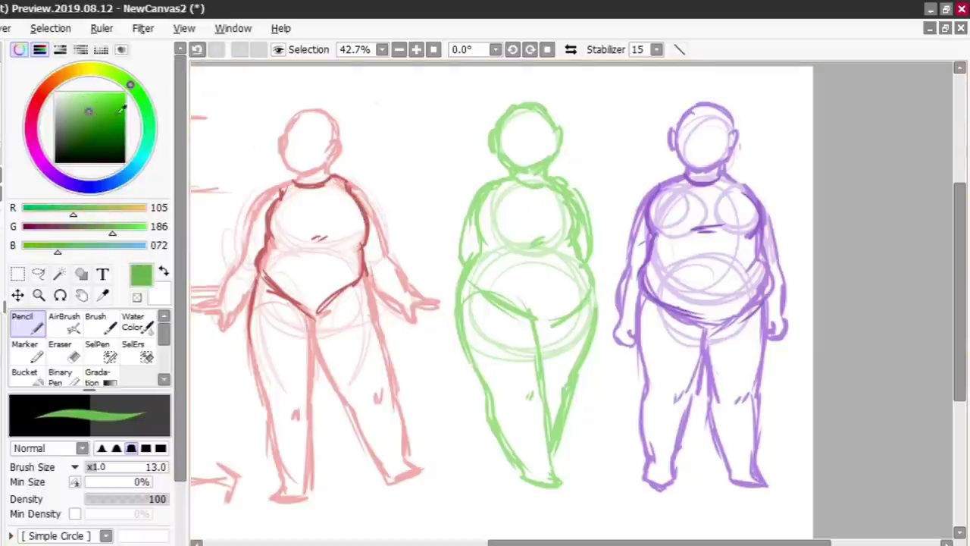
pyautogui.moveTo(471, 284)
pyautogui.mouseDown()
pyautogui.moveTo(530, 322)
pyautogui.moveTo(515, 314)
pyautogui.moveTo(583, 289)
pyautogui.mouseUp()
pyautogui.moveTo(536, 324); pyautogui.dragTo(593, 281)
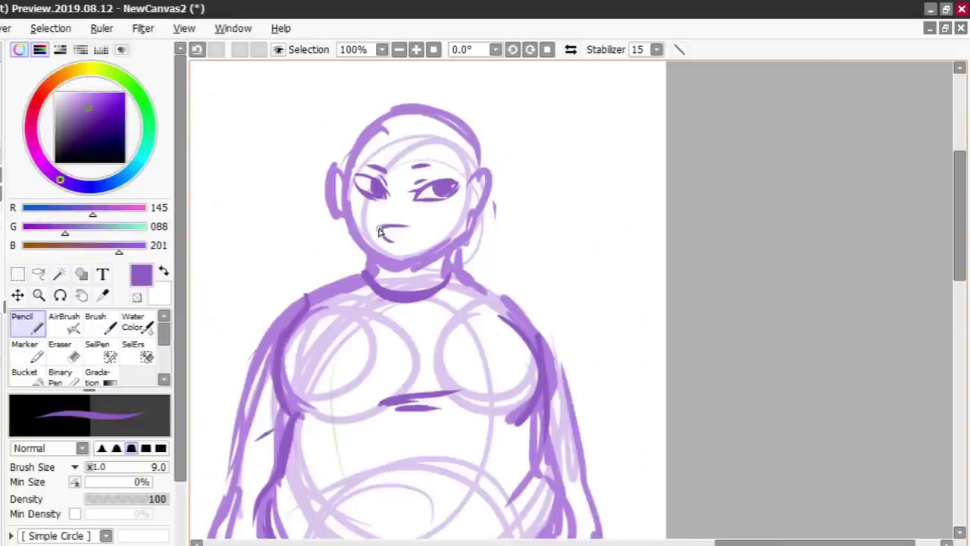
pyautogui.moveTo(388, 228)
pyautogui.mouseDown()
pyautogui.moveTo(394, 236)
pyautogui.moveTo(429, 227)
pyautogui.mouseUp()
pyautogui.hotkey('ctrl', 'z')
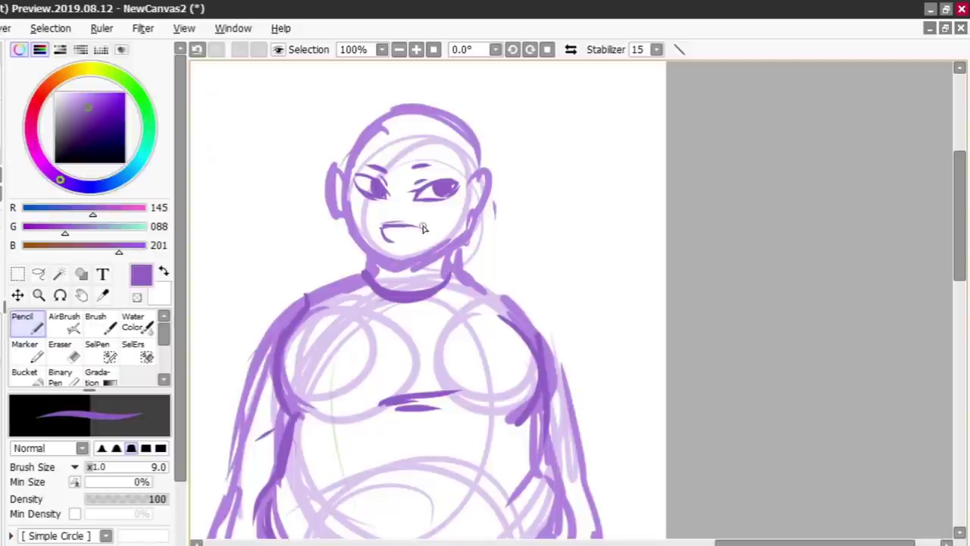
pyautogui.hotkey('ctrl', 'z')
# - Erase the purple figure's mouth with a smaller eraser and try redrawing it with the size 11 Brush
pyautogui.click(64, 350)
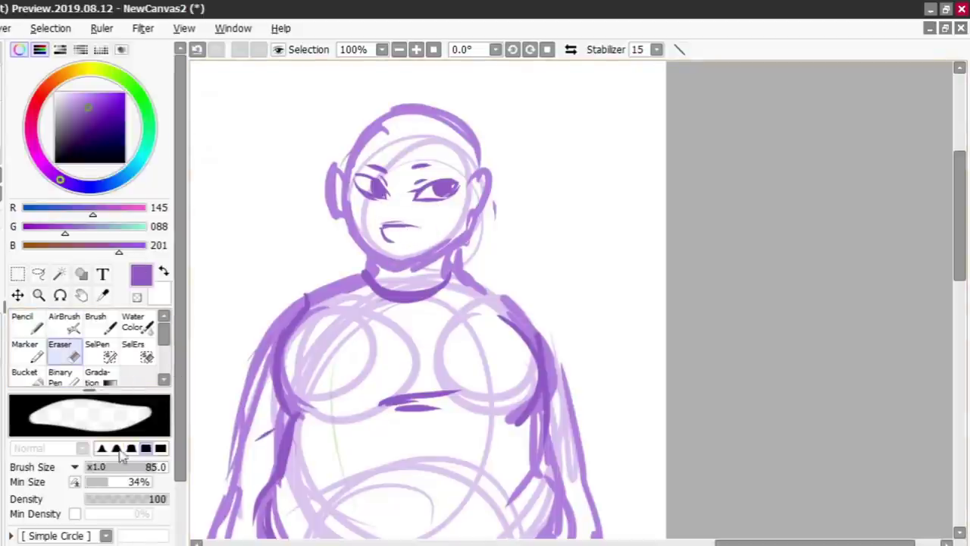
pyautogui.moveTo(134, 467); pyautogui.dragTo(106, 467)
pyautogui.moveTo(397, 229); pyautogui.dragTo(404, 230)
pyautogui.click(98, 331)
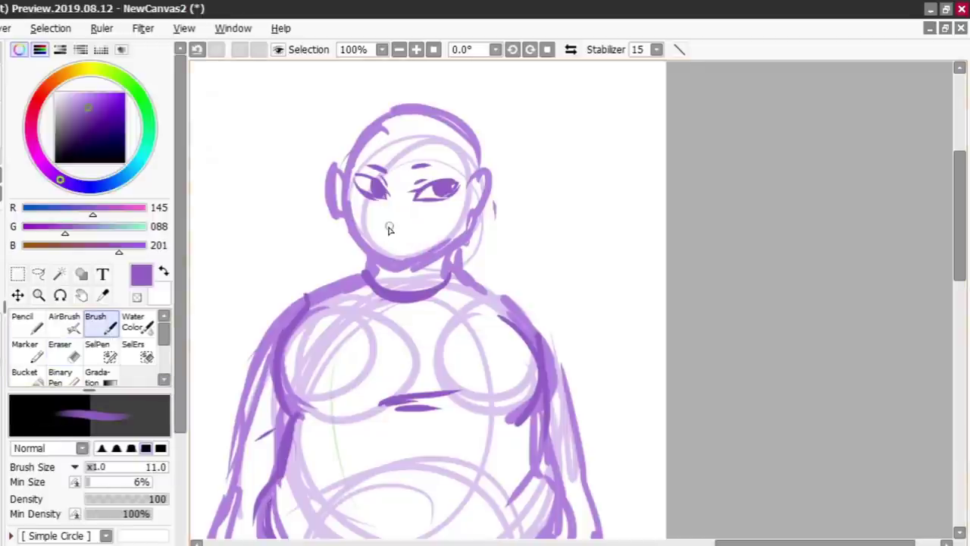
pyautogui.hotkey('ctrl', 'z')
pyautogui.moveTo(379, 229)
pyautogui.mouseDown()
pyautogui.moveTo(393, 241)
pyautogui.moveTo(416, 225)
pyautogui.moveTo(408, 241)
pyautogui.moveTo(385, 235)
pyautogui.moveTo(433, 229)
pyautogui.moveTo(400, 221)
pyautogui.moveTo(406, 237)
pyautogui.moveTo(436, 232)
pyautogui.mouseUp()
pyautogui.click(60, 350)
pyautogui.press('b')
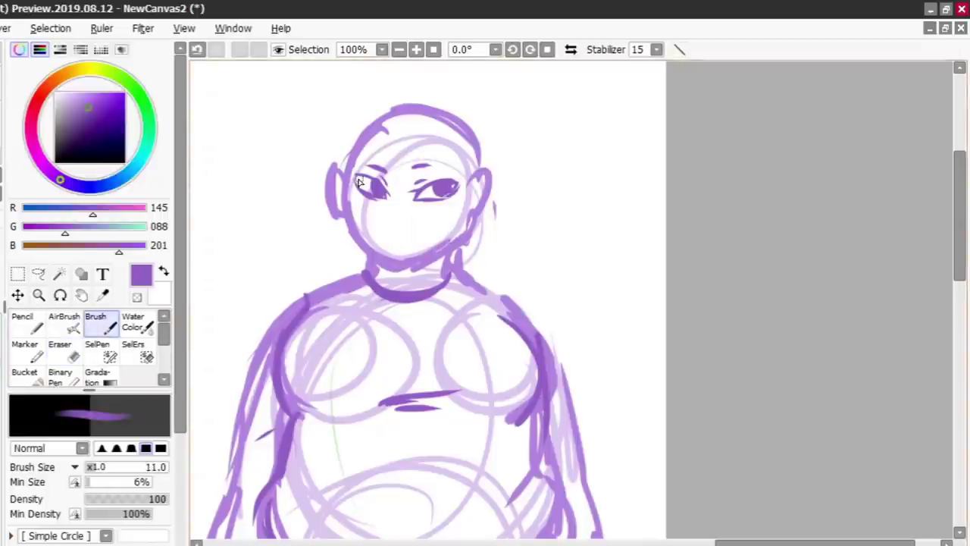
# - Add lash lines at the outer corners of the purple figure's eyes, with the eraser reduced to size 5 for clean-up
pyautogui.moveTo(455, 185); pyautogui.dragTo(467, 179)
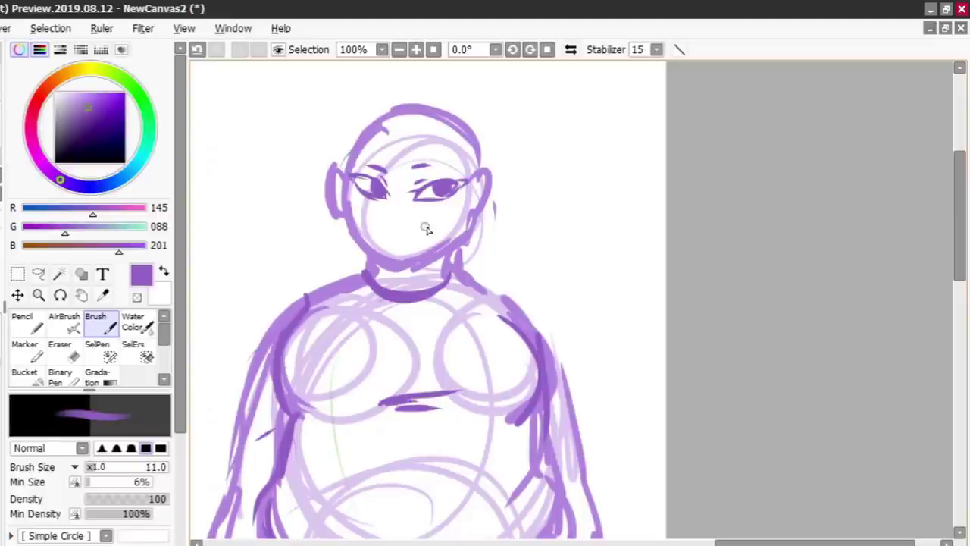
pyautogui.click(71, 350)
pyautogui.click(92, 465)
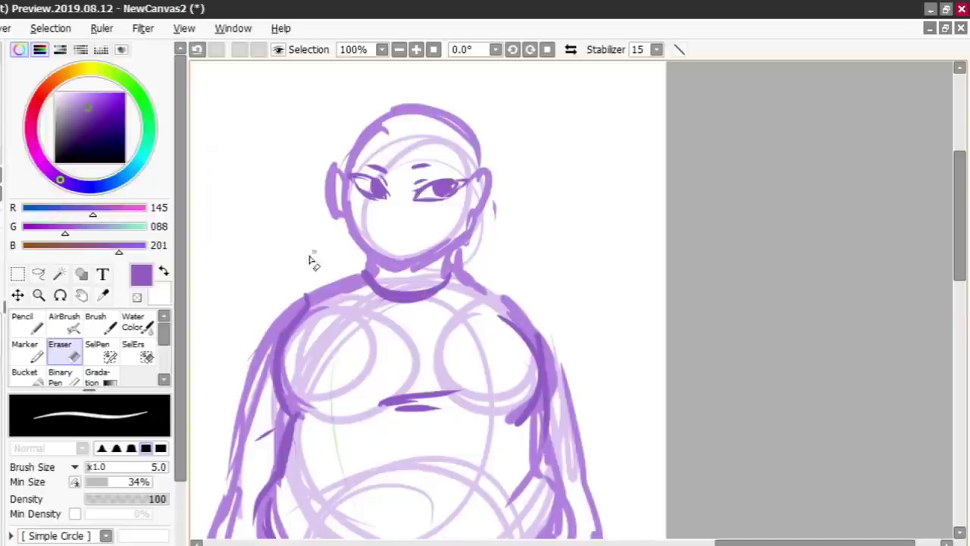
pyautogui.click(96, 323)
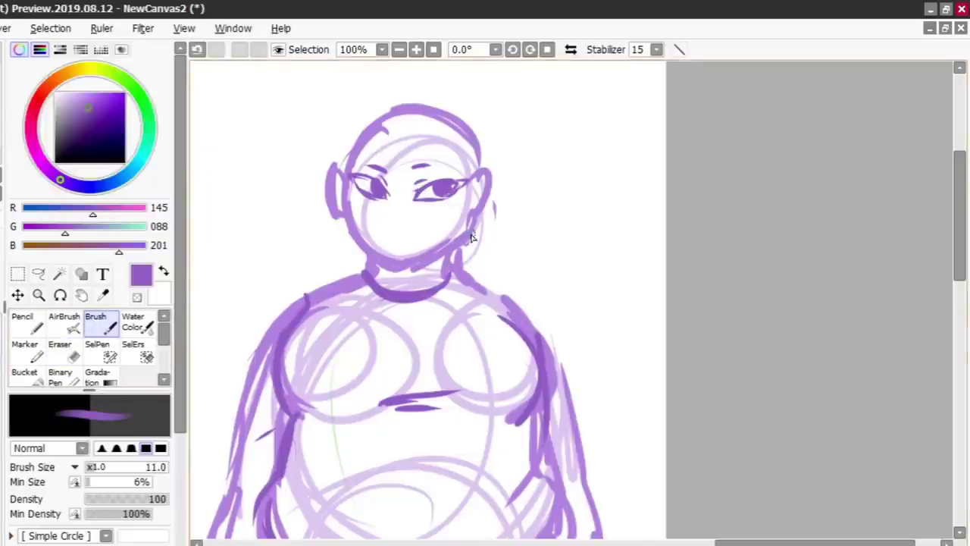
pyautogui.click(197, 50)
# - Draw the purple figure's hair with bangs across the forehead and long straight strands falling behind both ears
pyautogui.moveTo(382, 111)
pyautogui.mouseDown()
pyautogui.moveTo(386, 156)
pyautogui.moveTo(375, 159)
pyautogui.moveTo(410, 168)
pyautogui.moveTo(407, 143)
pyautogui.moveTo(416, 167)
pyautogui.moveTo(472, 177)
pyautogui.moveTo(473, 162)
pyautogui.moveTo(477, 171)
pyautogui.mouseUp()
pyautogui.moveTo(377, 135); pyautogui.dragTo(342, 176)
pyautogui.moveTo(374, 127); pyautogui.dragTo(345, 171)
pyautogui.moveTo(493, 203); pyautogui.dragTo(487, 278)
pyautogui.moveTo(495, 192); pyautogui.dragTo(490, 257)
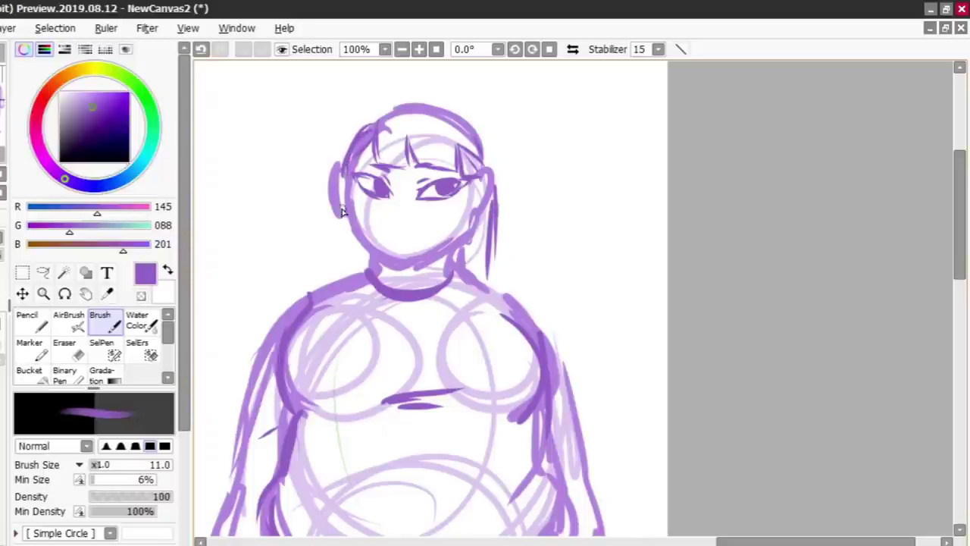
pyautogui.moveTo(342, 212); pyautogui.dragTo(332, 286)
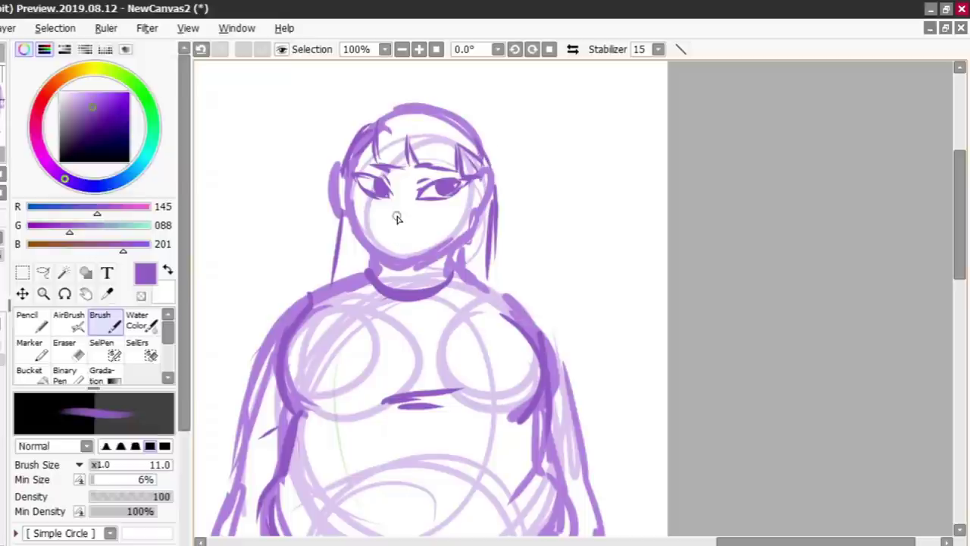
pyautogui.moveTo(387, 218); pyautogui.dragTo(395, 222)
pyautogui.click(67, 349)
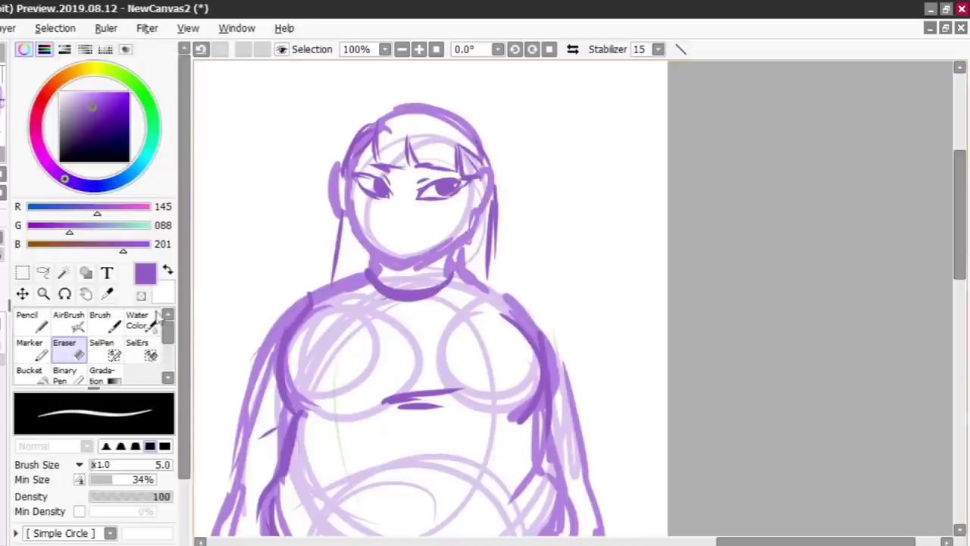
pyautogui.press('b')
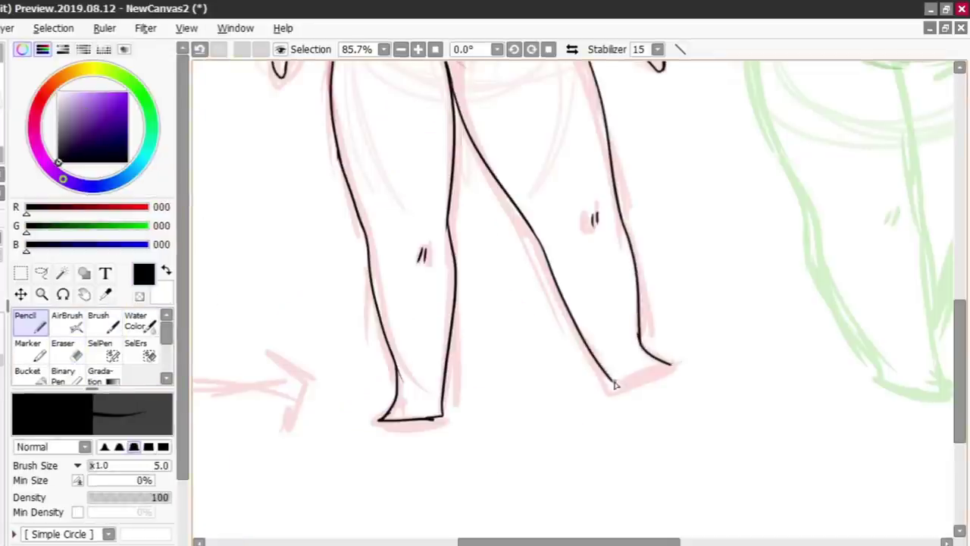
# - Ink the sole of the pink figure's outstretched foot and join the black outline at the waist with the size 5 Pencil
pyautogui.moveTo(616, 384); pyautogui.dragTo(666, 372)
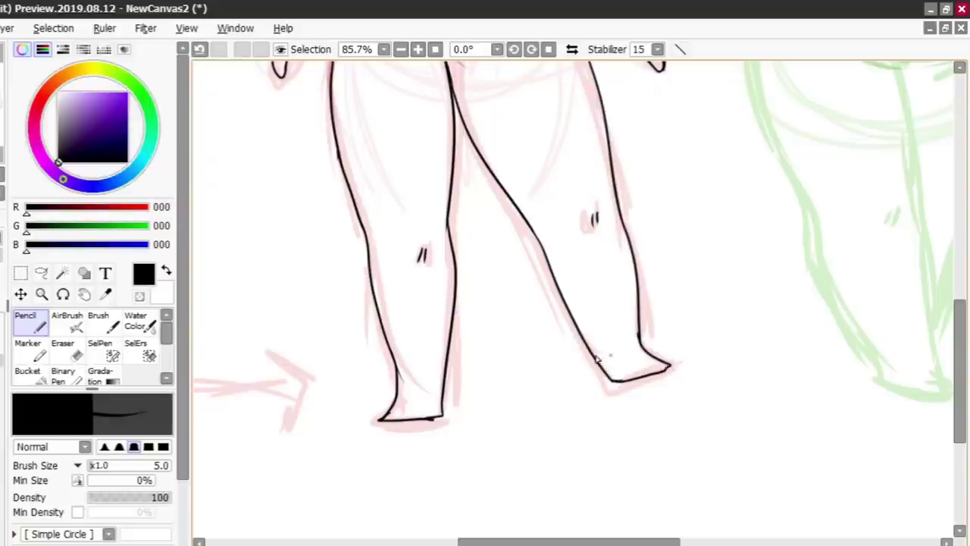
pyautogui.click(42, 294)
pyautogui.click(471, 139)
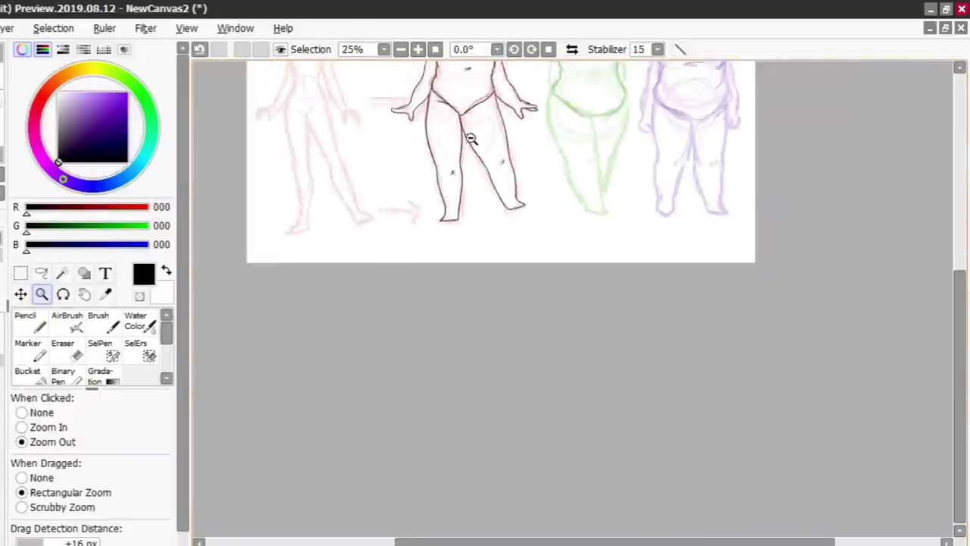
pyautogui.click(470, 138)
pyautogui.click(468, 135)
pyautogui.moveTo(444, 71); pyautogui.dragTo(504, 124)
pyautogui.click(532, 106)
pyautogui.click(543, 101)
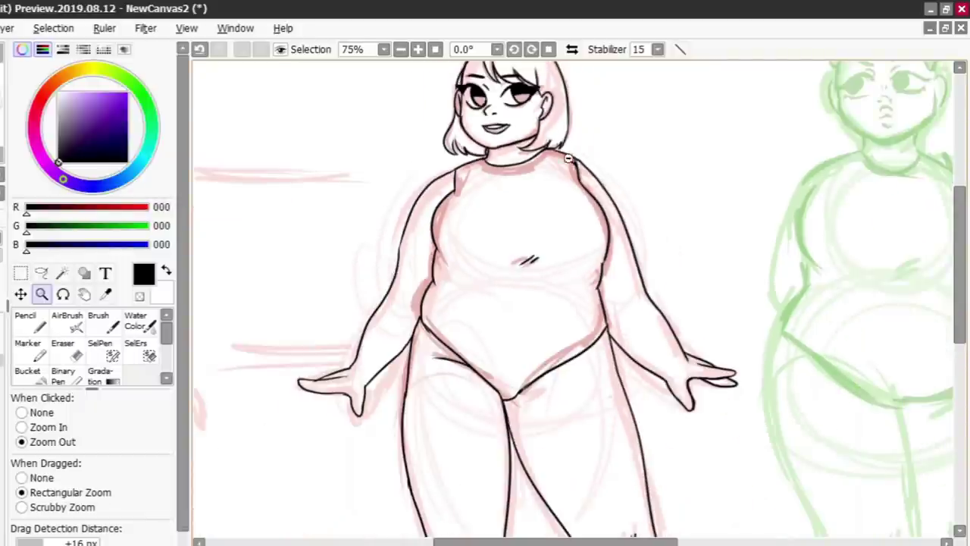
pyautogui.moveTo(571, 219); pyautogui.dragTo(724, 373)
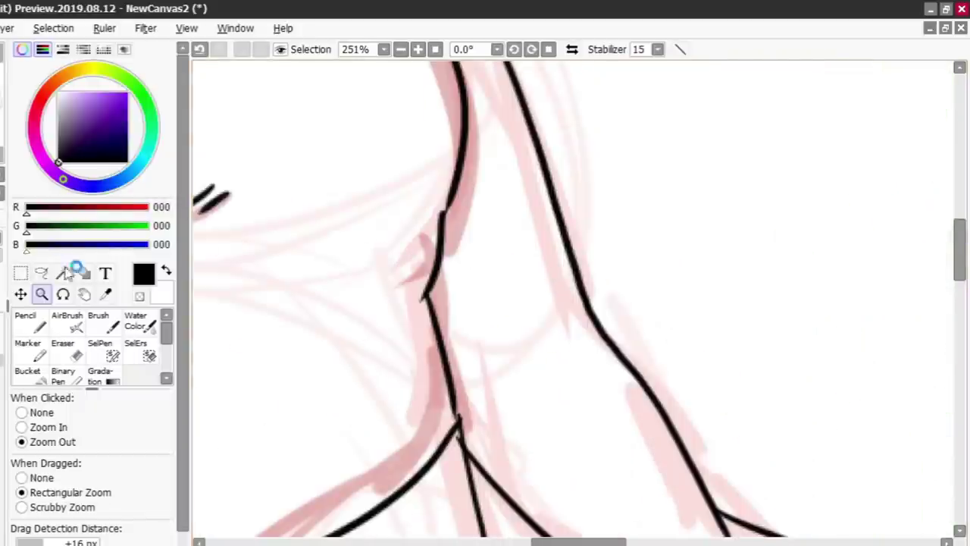
pyautogui.click(36, 313)
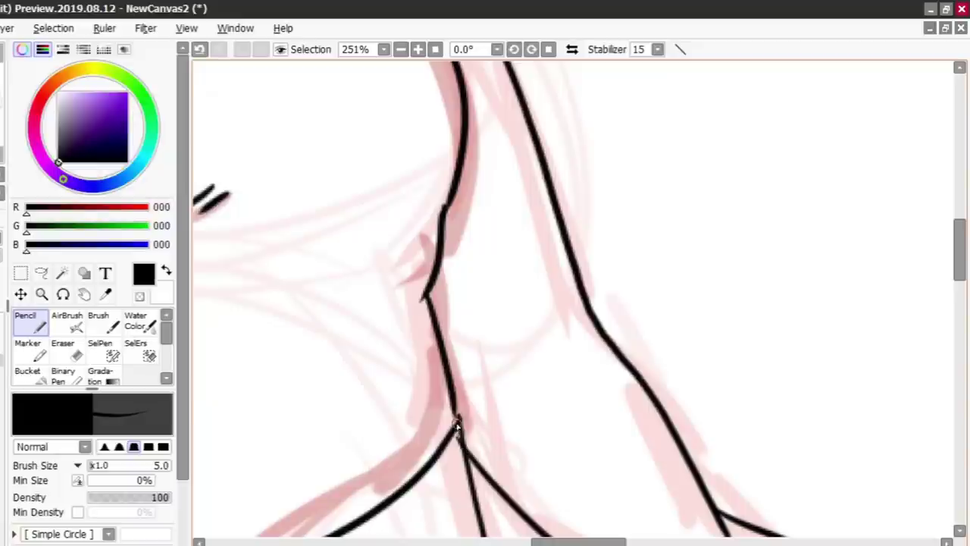
# - Ink the green figure's first eye with a winged lid and iris outline in black, undoing the extra stroke that thickens the upper lid
pyautogui.click(42, 294)
pyautogui.click(323, 246)
pyautogui.click(323, 247)
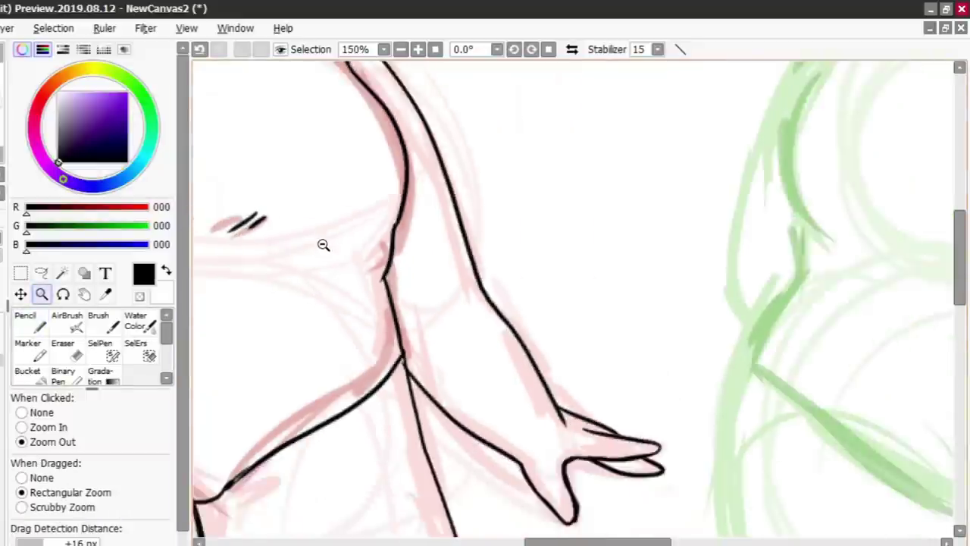
pyautogui.click(323, 245)
pyautogui.click(323, 246)
pyautogui.click(335, 227)
pyautogui.click(352, 219)
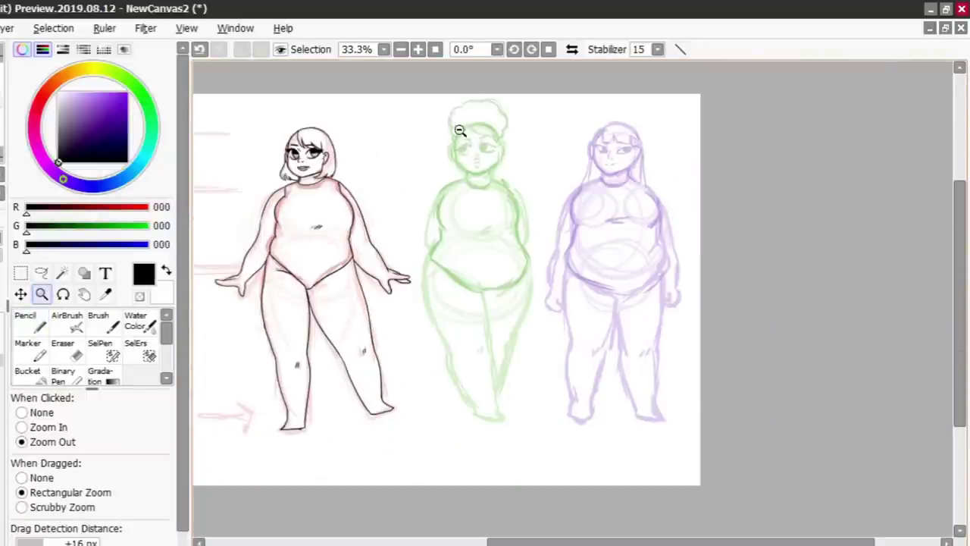
pyautogui.moveTo(459, 131); pyautogui.dragTo(586, 270)
pyautogui.moveTo(333, 79); pyautogui.dragTo(646, 327)
pyautogui.press('n')
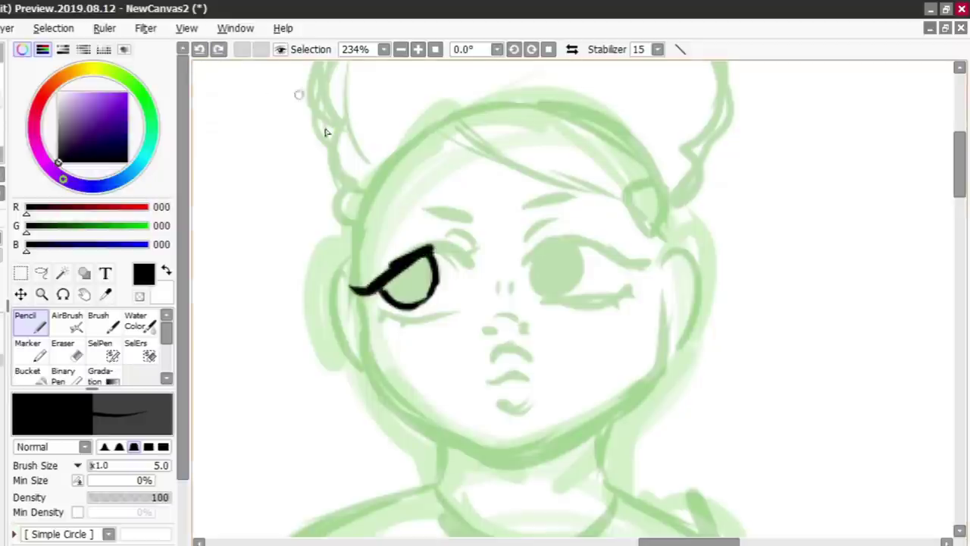
pyautogui.click(200, 48)
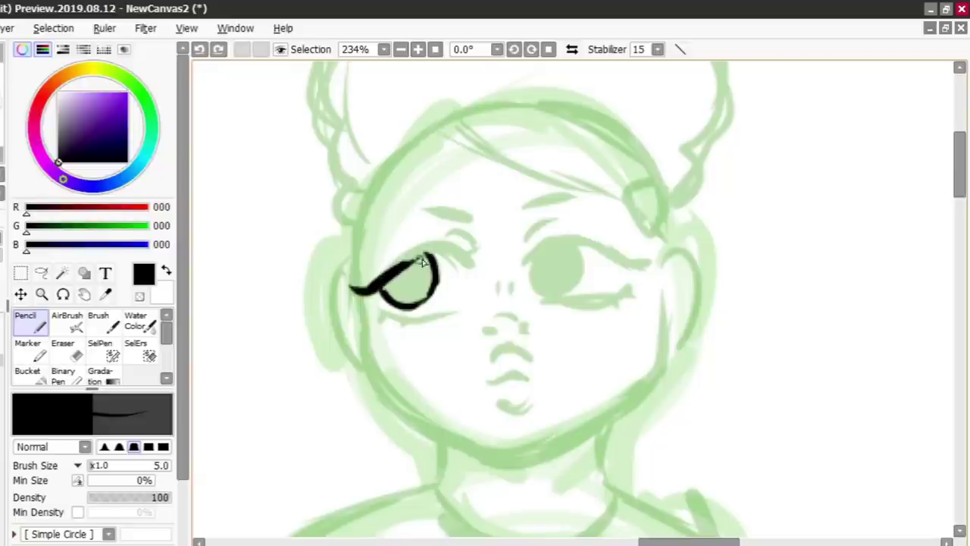